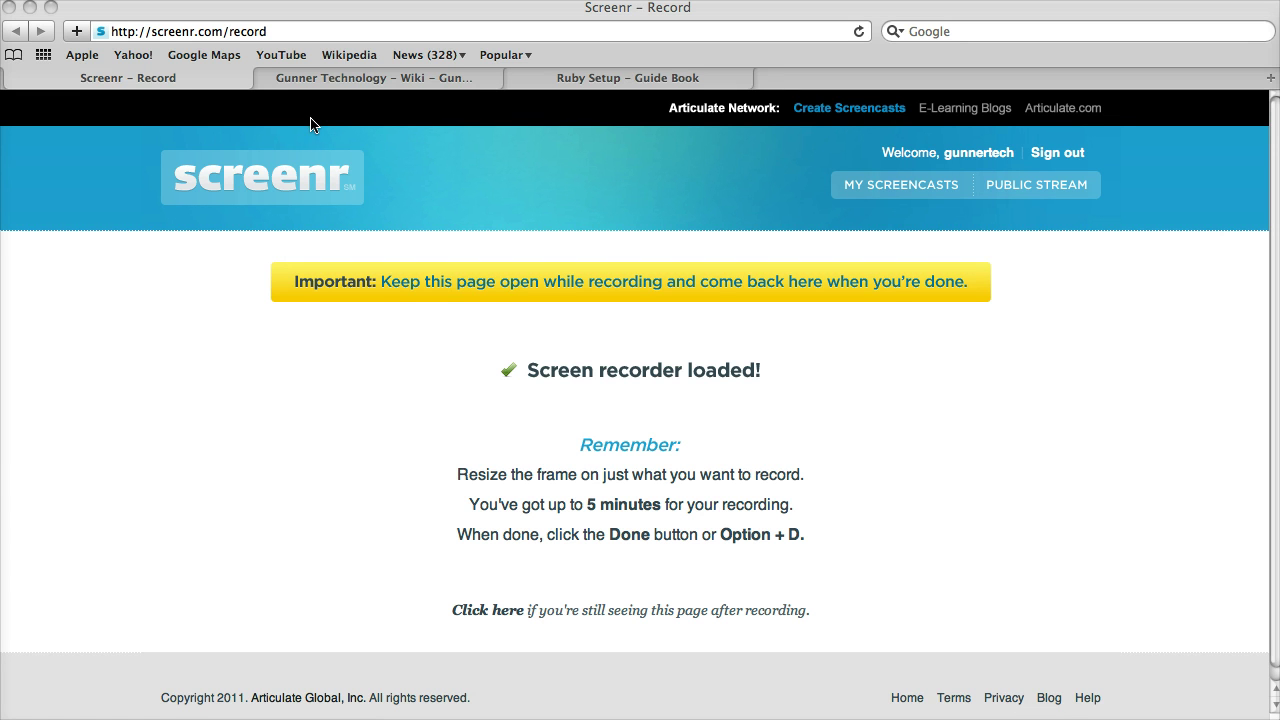
Step: Switch to the Ruby Setup – Guide Book page and highlight 'Leopard Disc' in the Mac OS Developer tools line
click(561, 84)
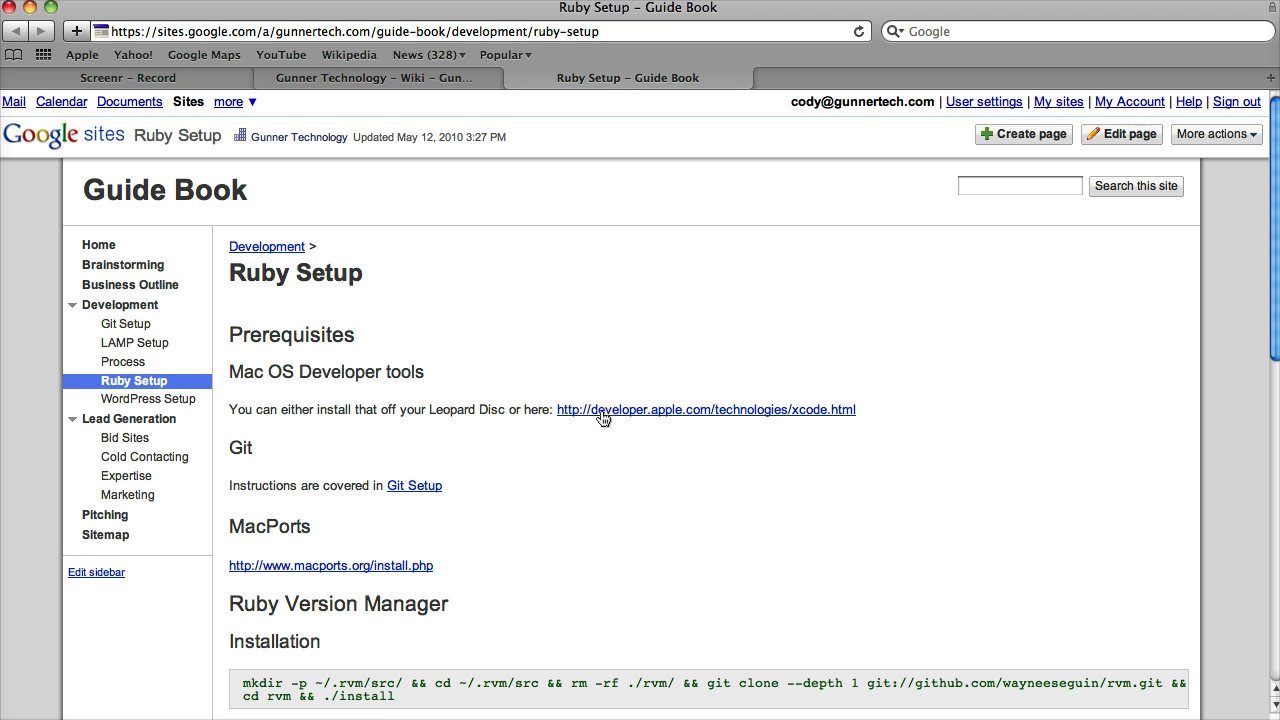
triple_click(450, 410)
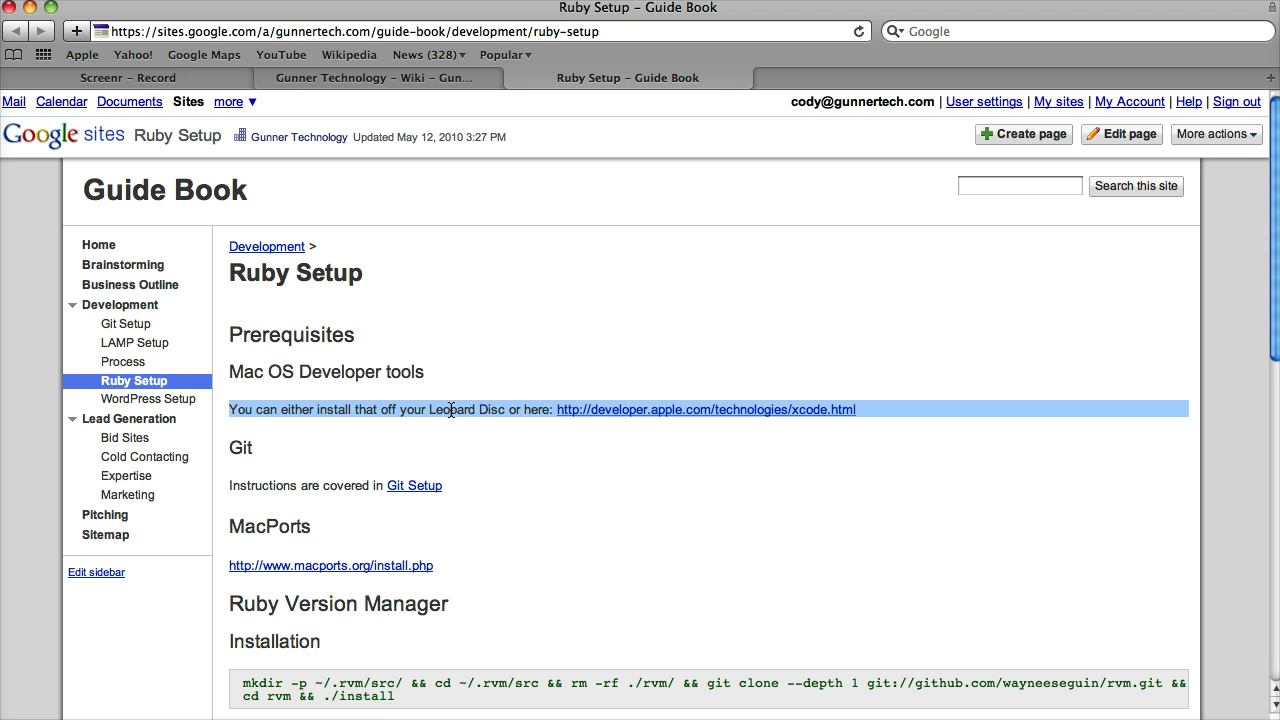
click(452, 410)
double_click(457, 411)
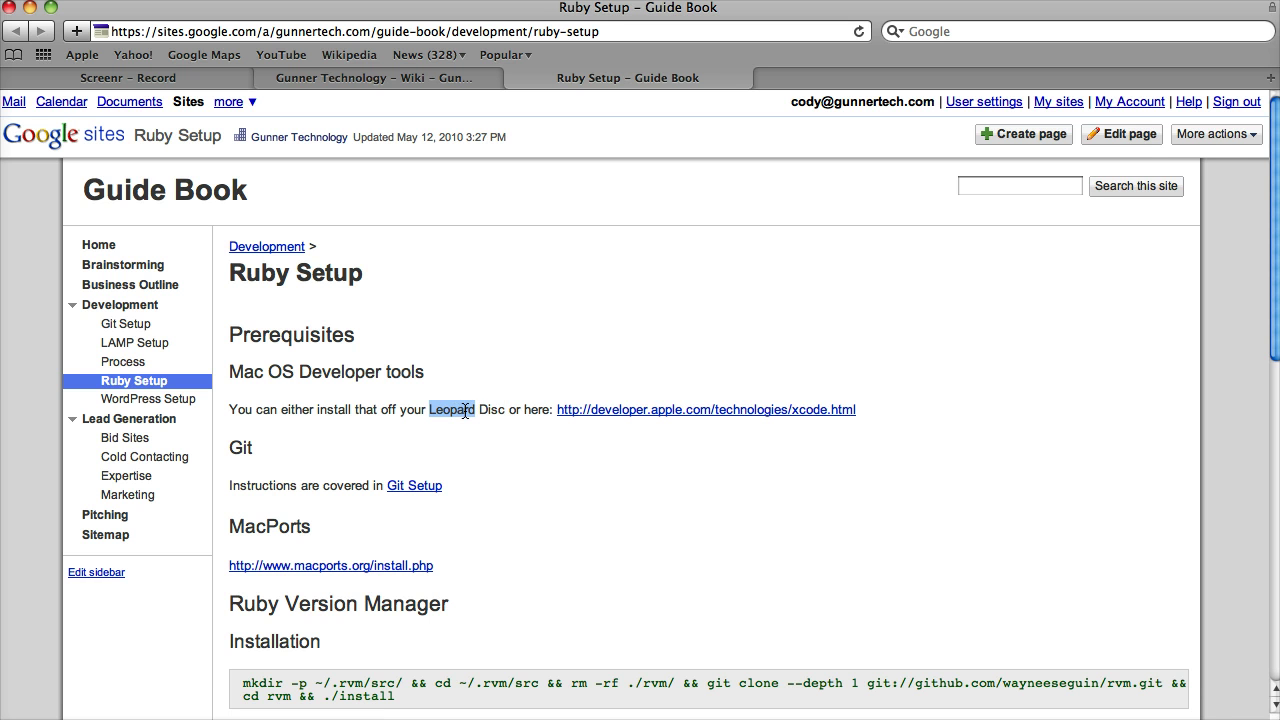
double_click(492, 410)
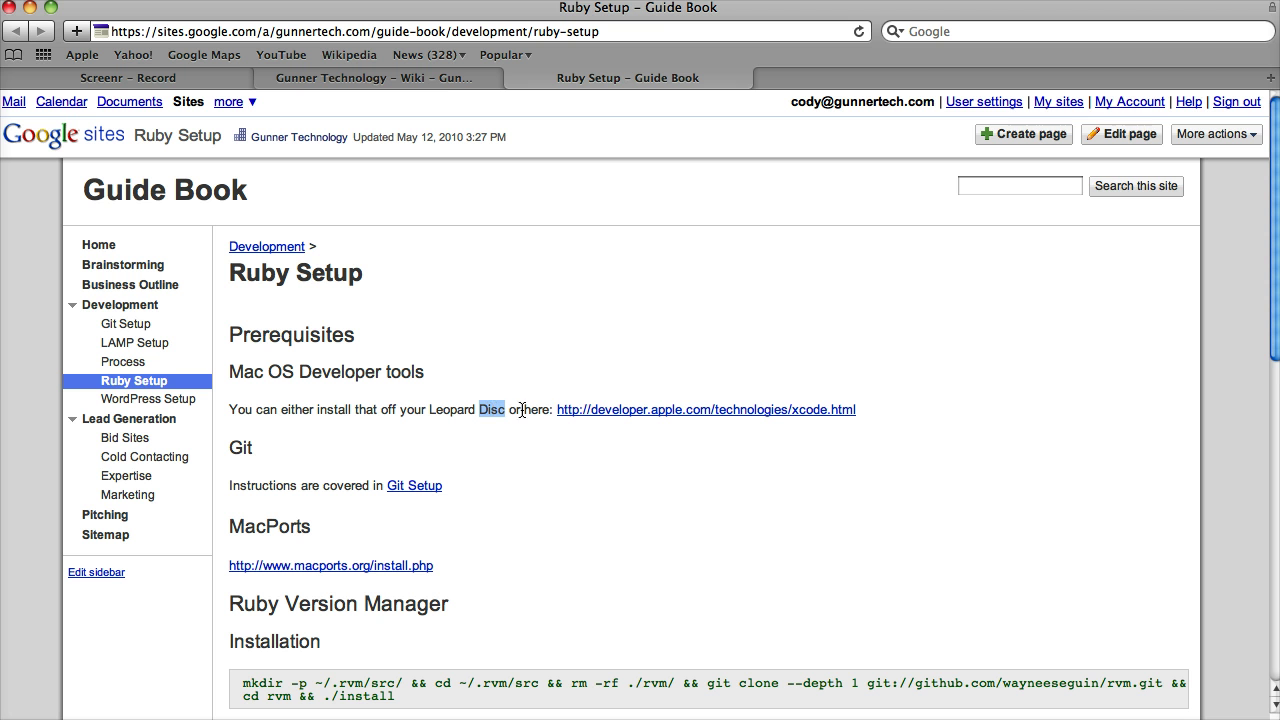
Step: Open the developer.apple.com Xcode link in a new tab and view its iOS and Mac Dev Center options
super+click(596, 410)
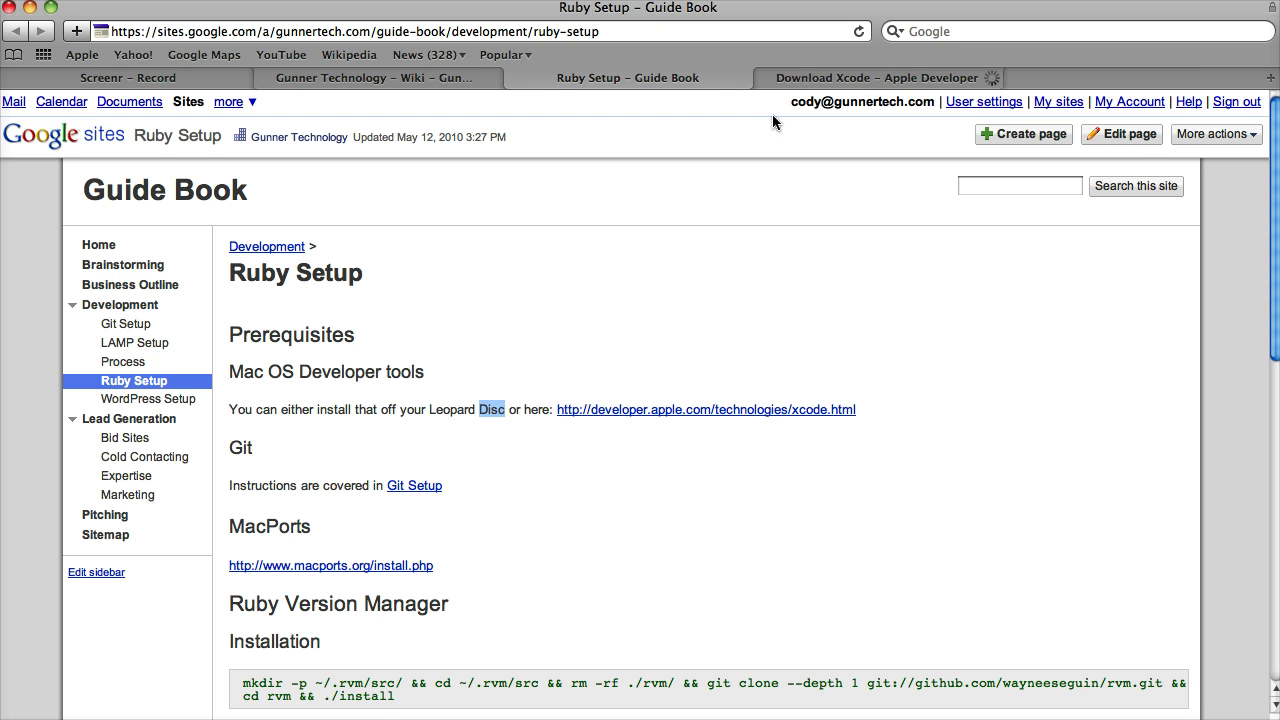
click(805, 78)
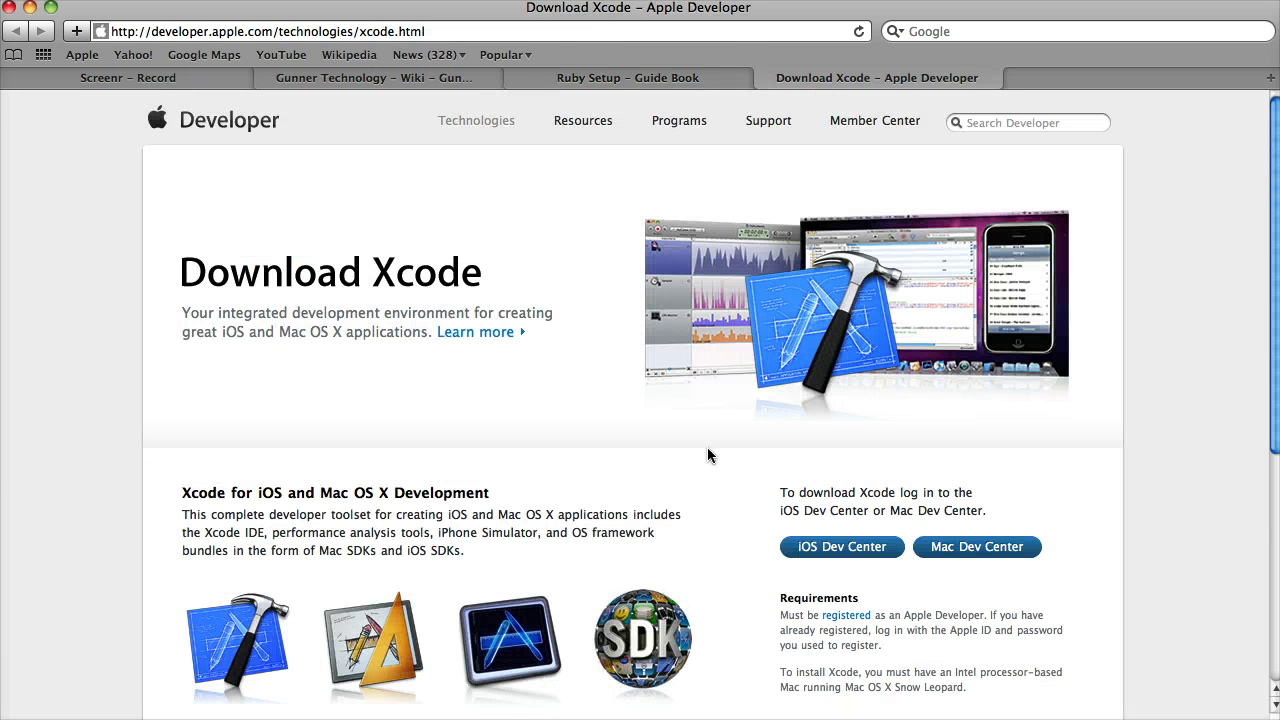
scroll(707, 470, down, 2)
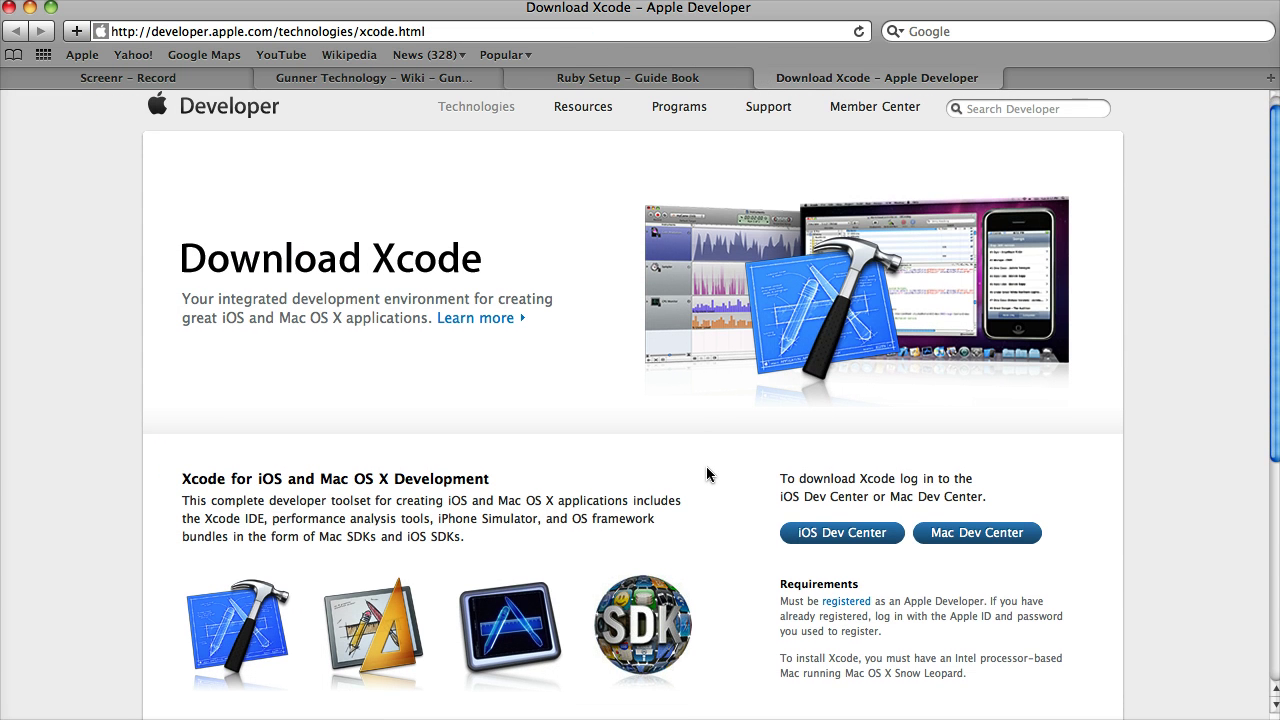
scroll(707, 477, down, 5)
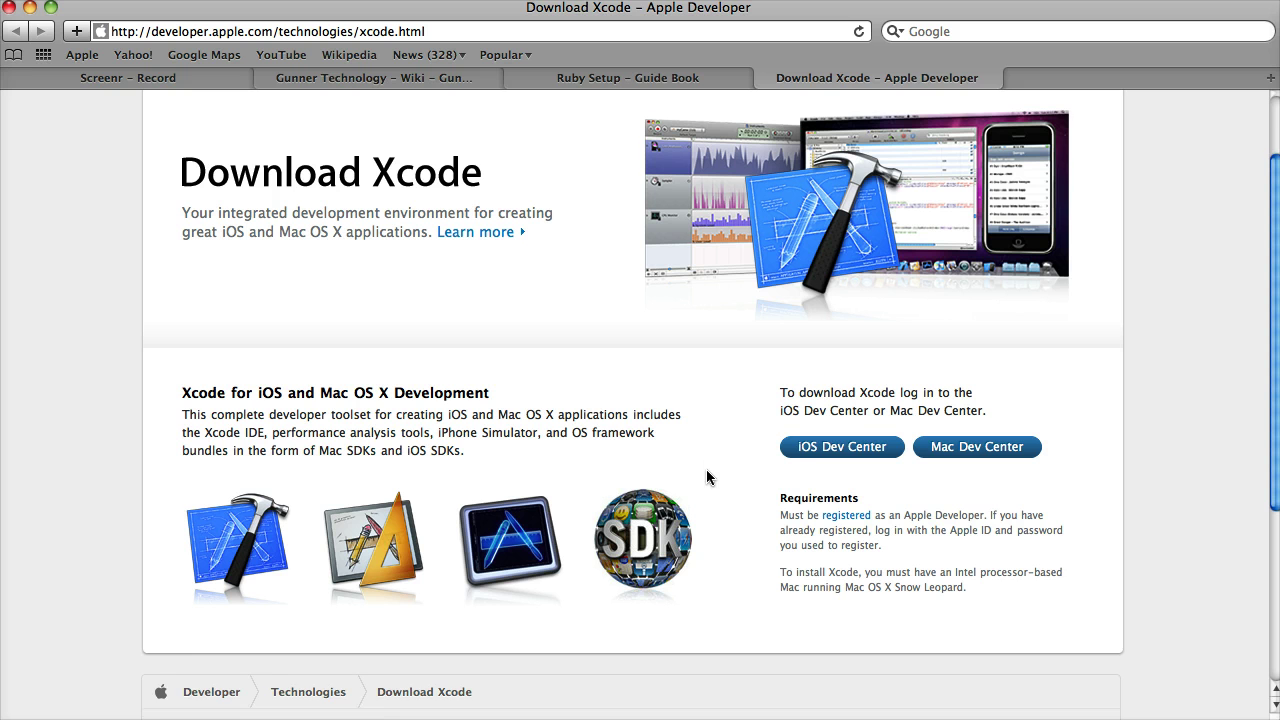
scroll(707, 477, up, 3)
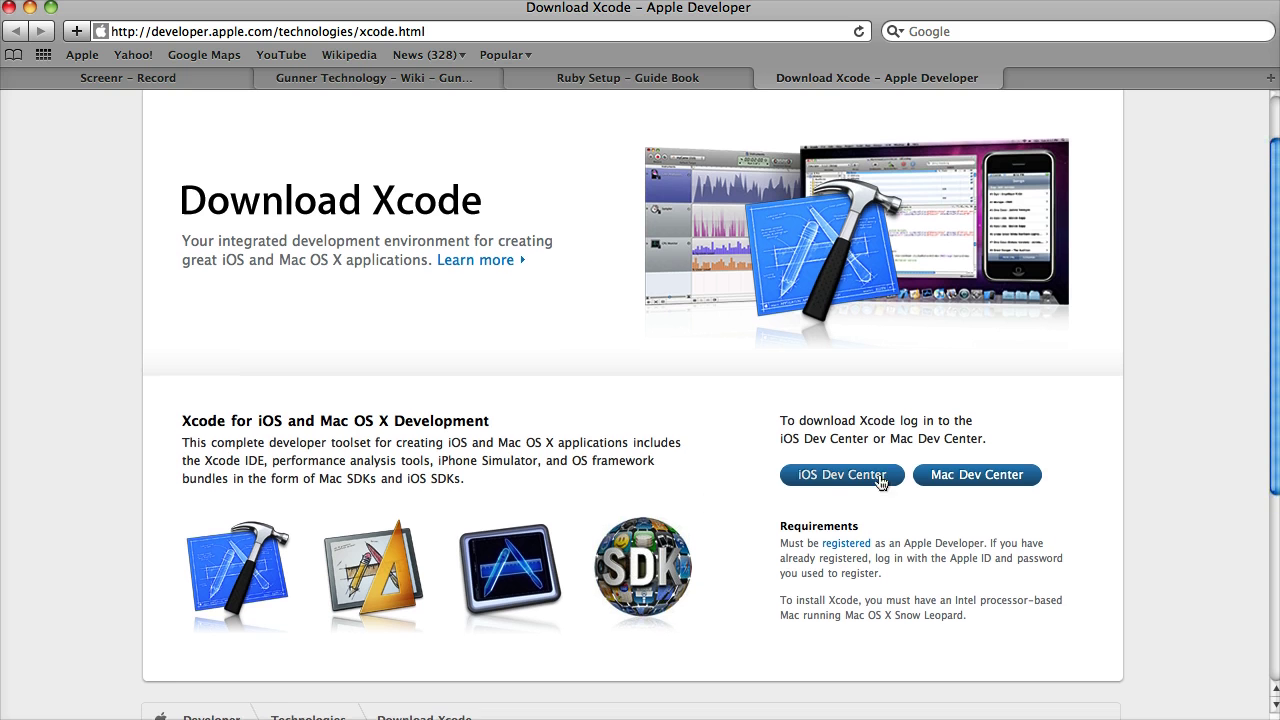
Step: Go to the Mac Dev Center and sign in with the Apple ID e-mail and password
click(980, 477)
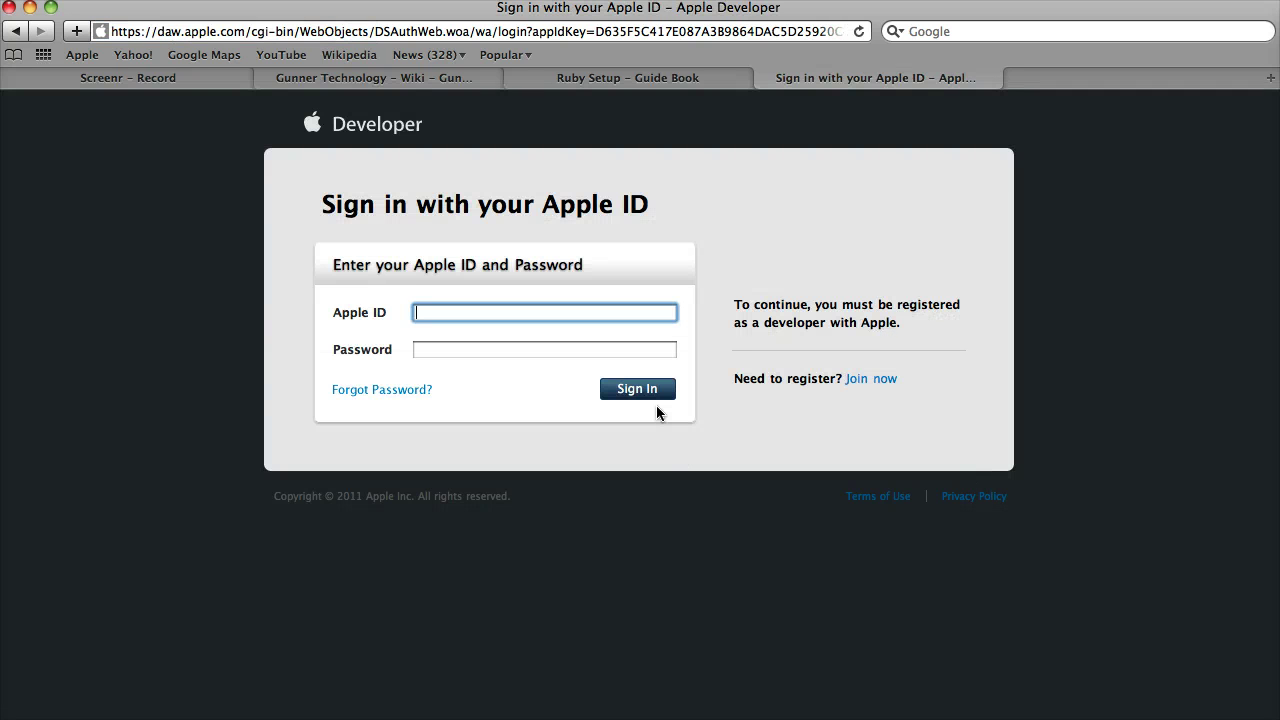
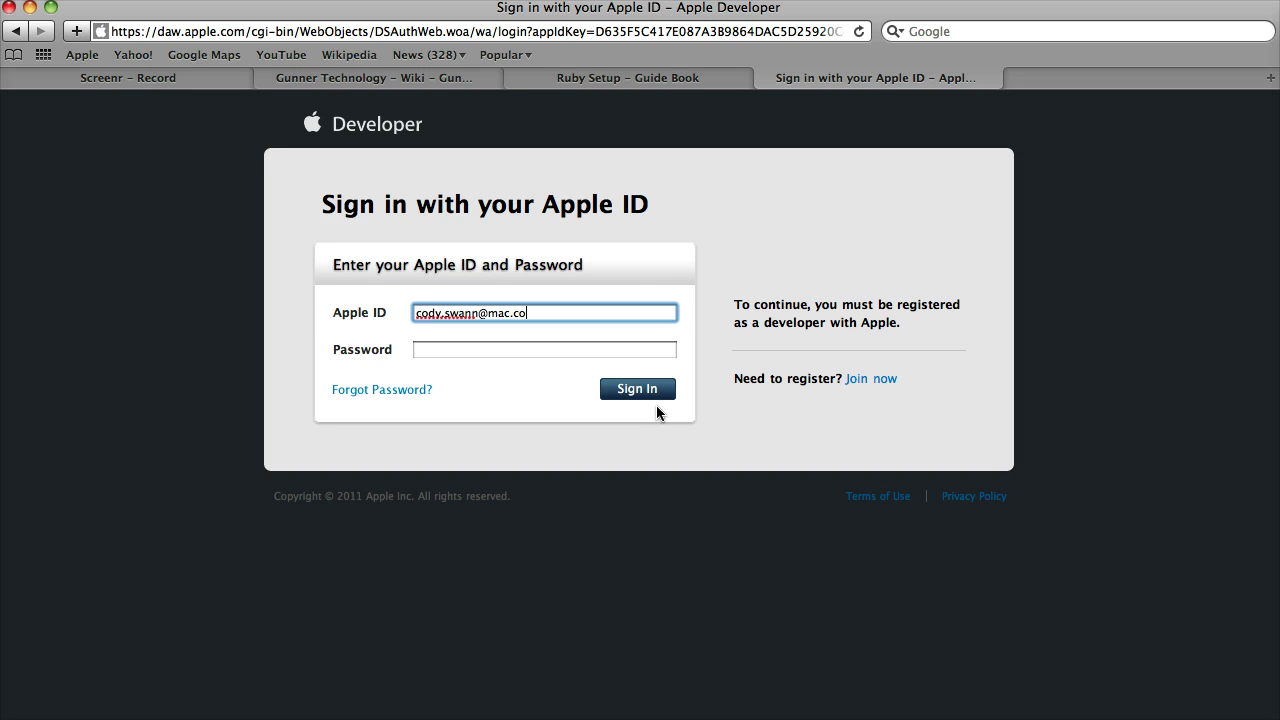
key(Tab)
text(•••)
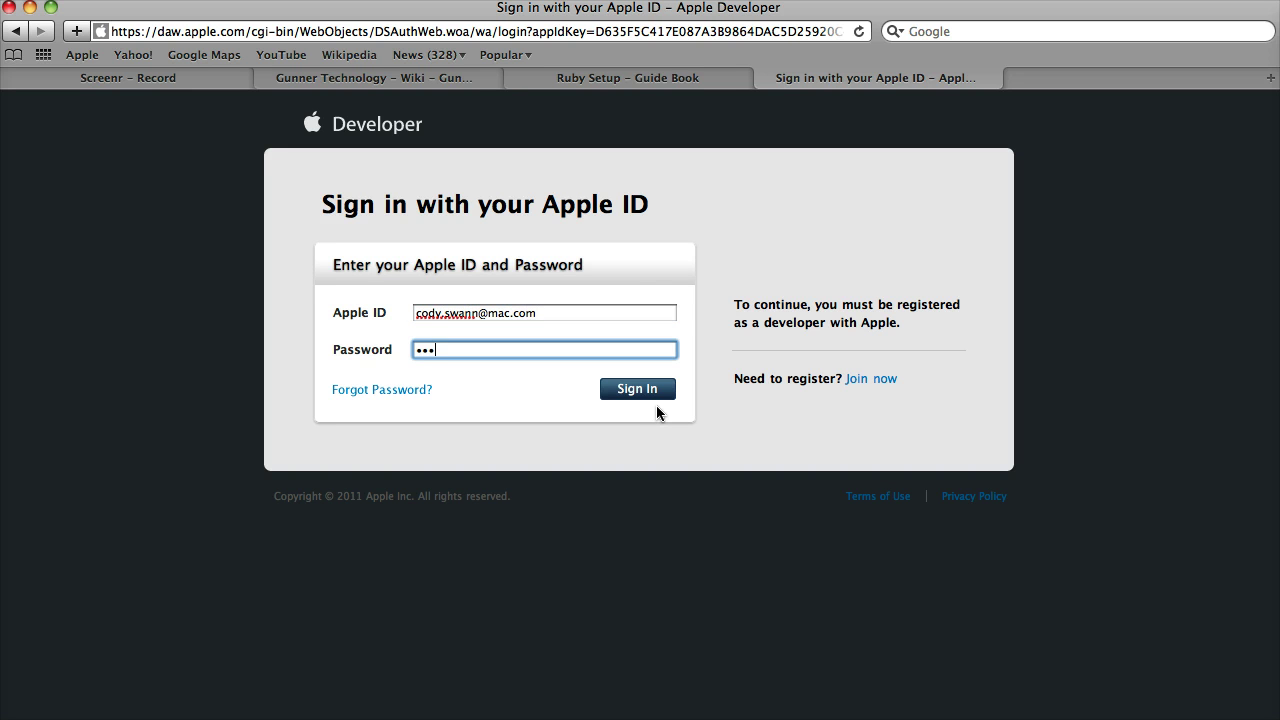
key(Return)
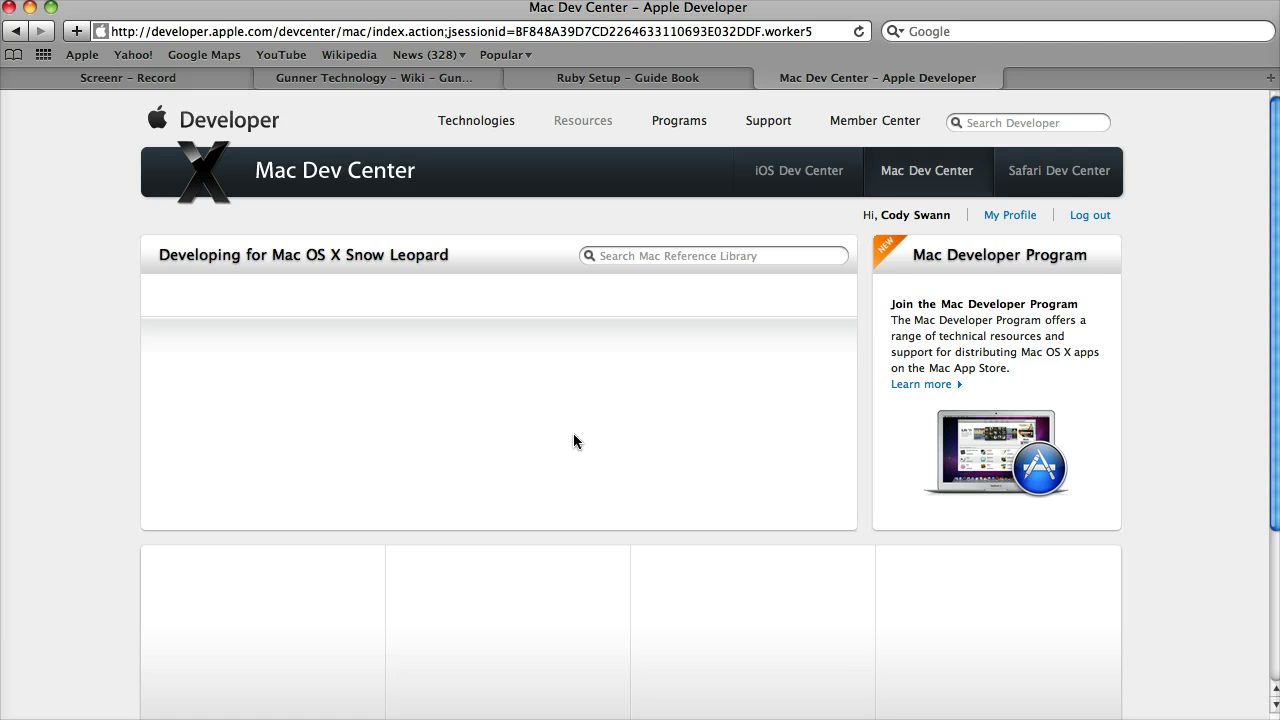
scroll(573, 433, down, 5)
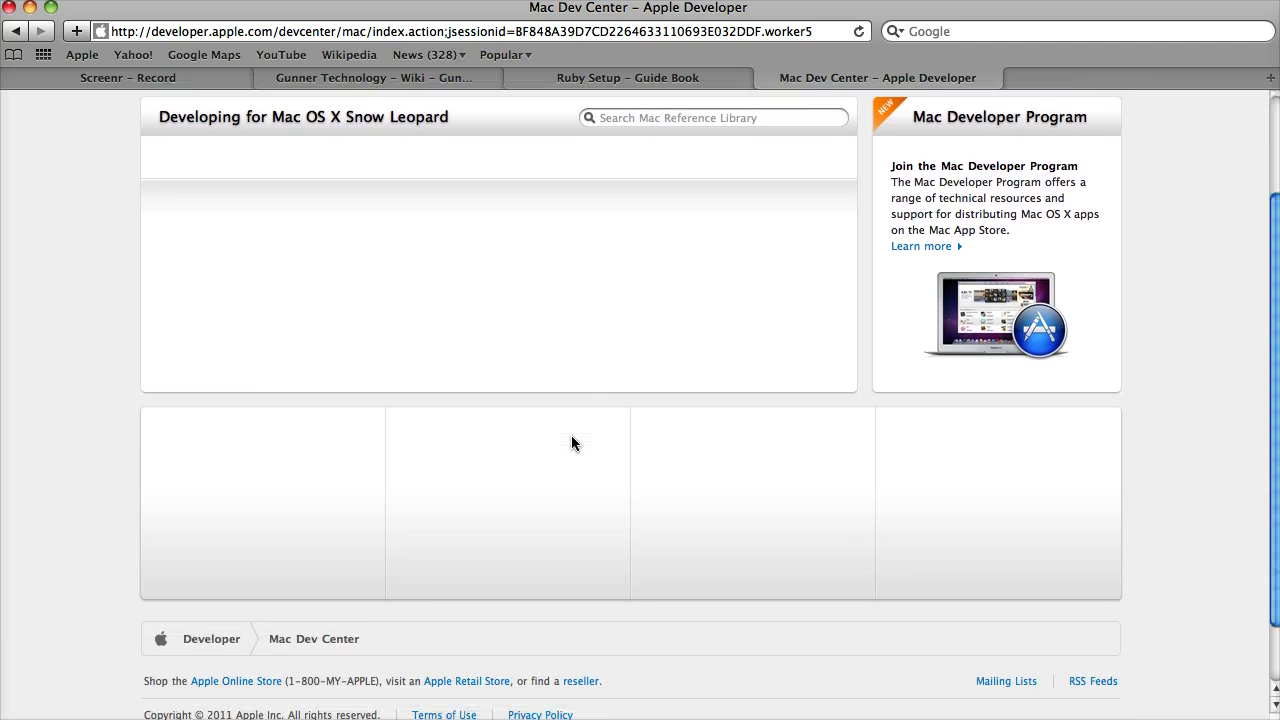
scroll(560, 425, up, 2)
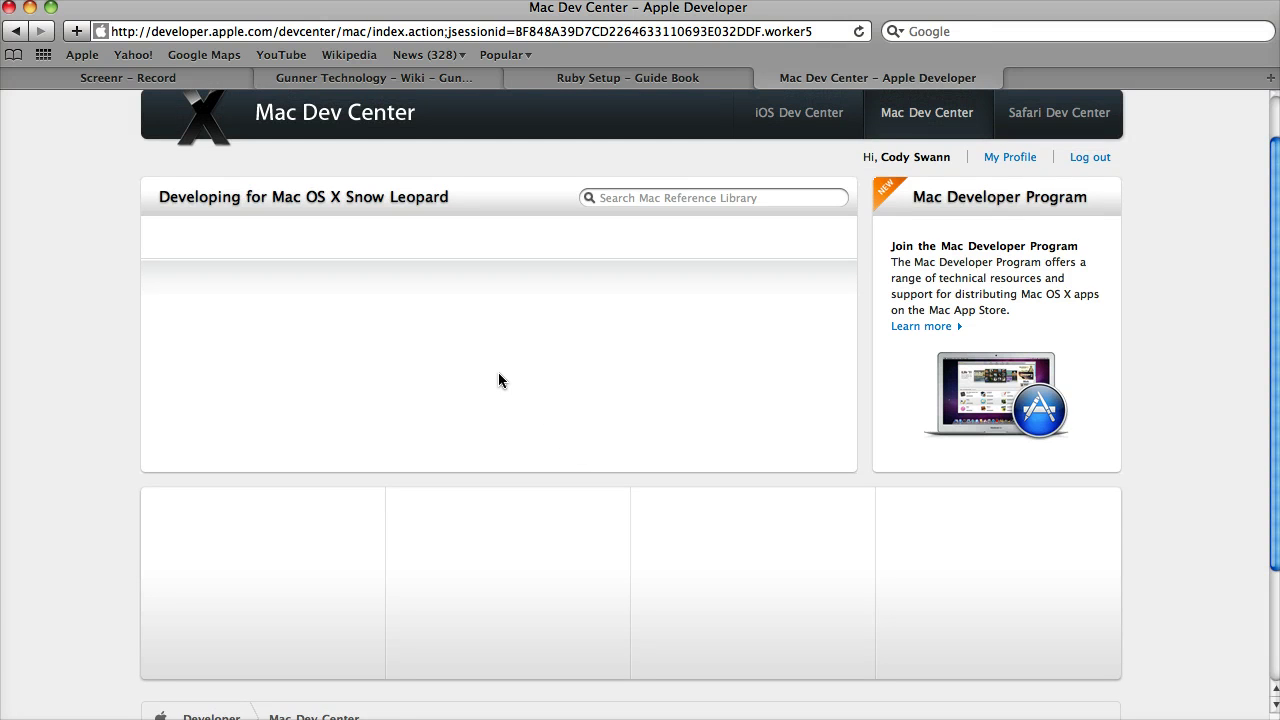
click(378, 33)
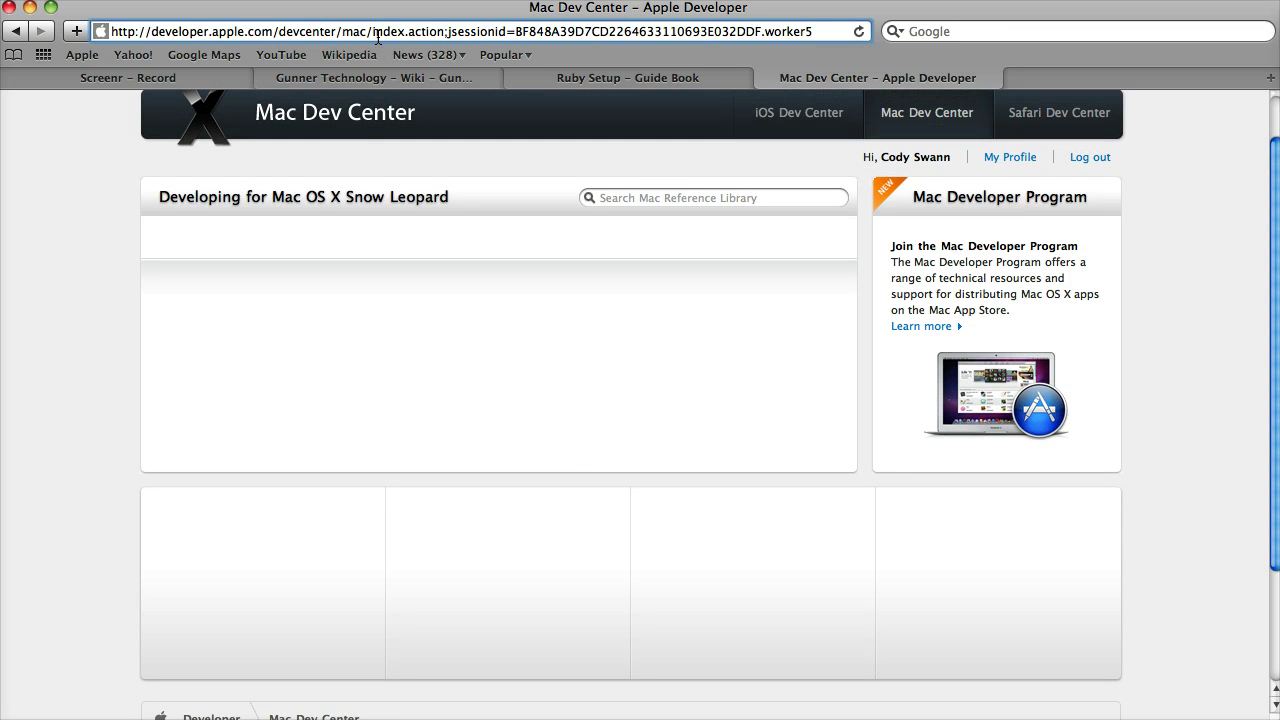
scroll(323, 252, up, 2)
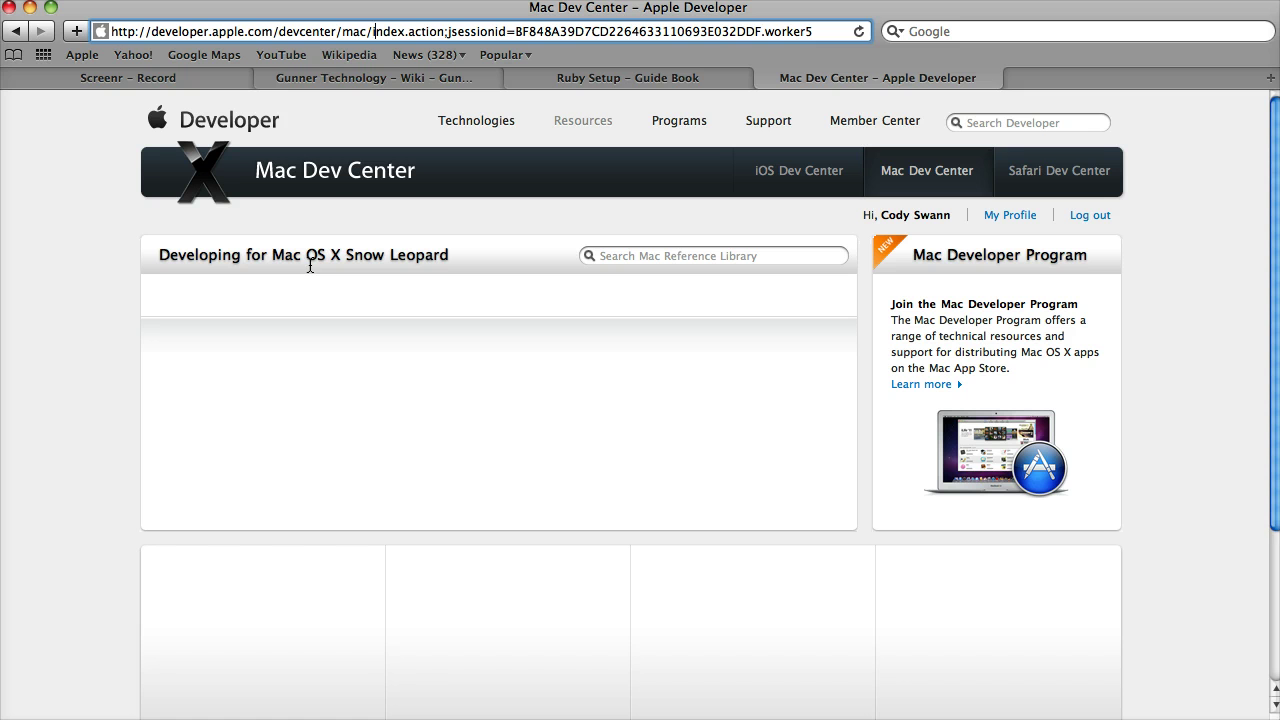
key(Return)
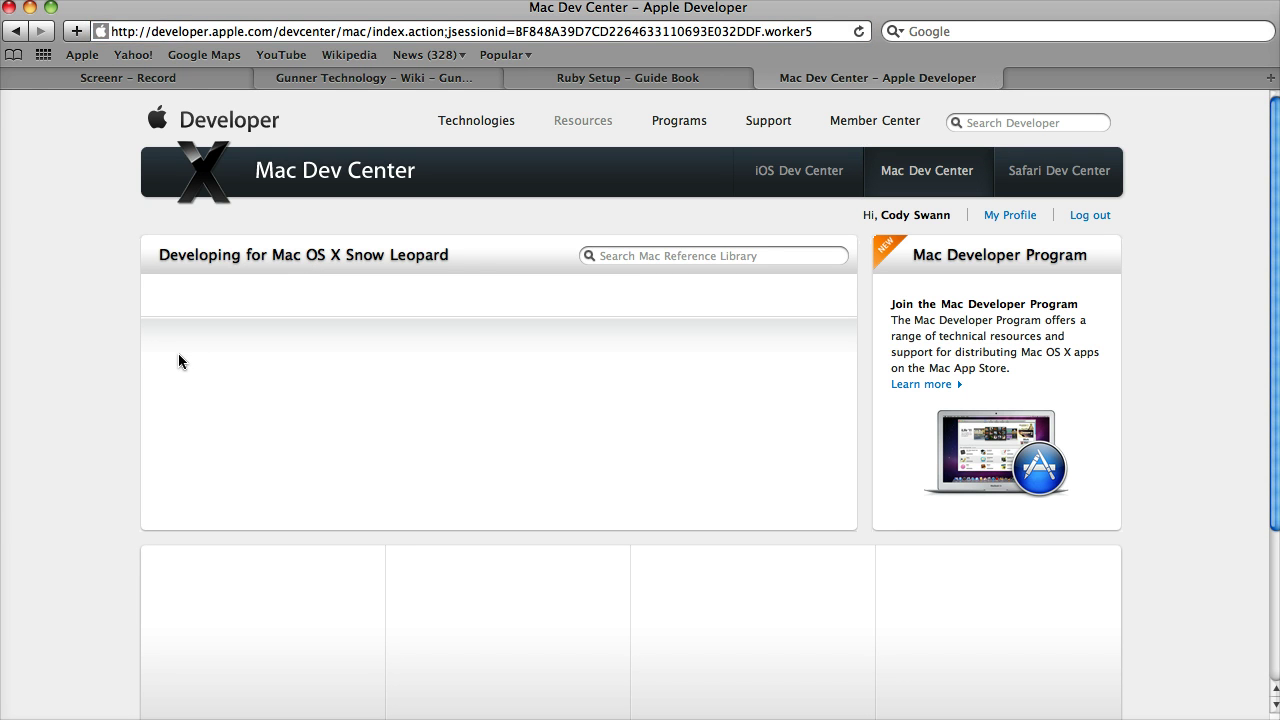
scroll(206, 312, down, 5)
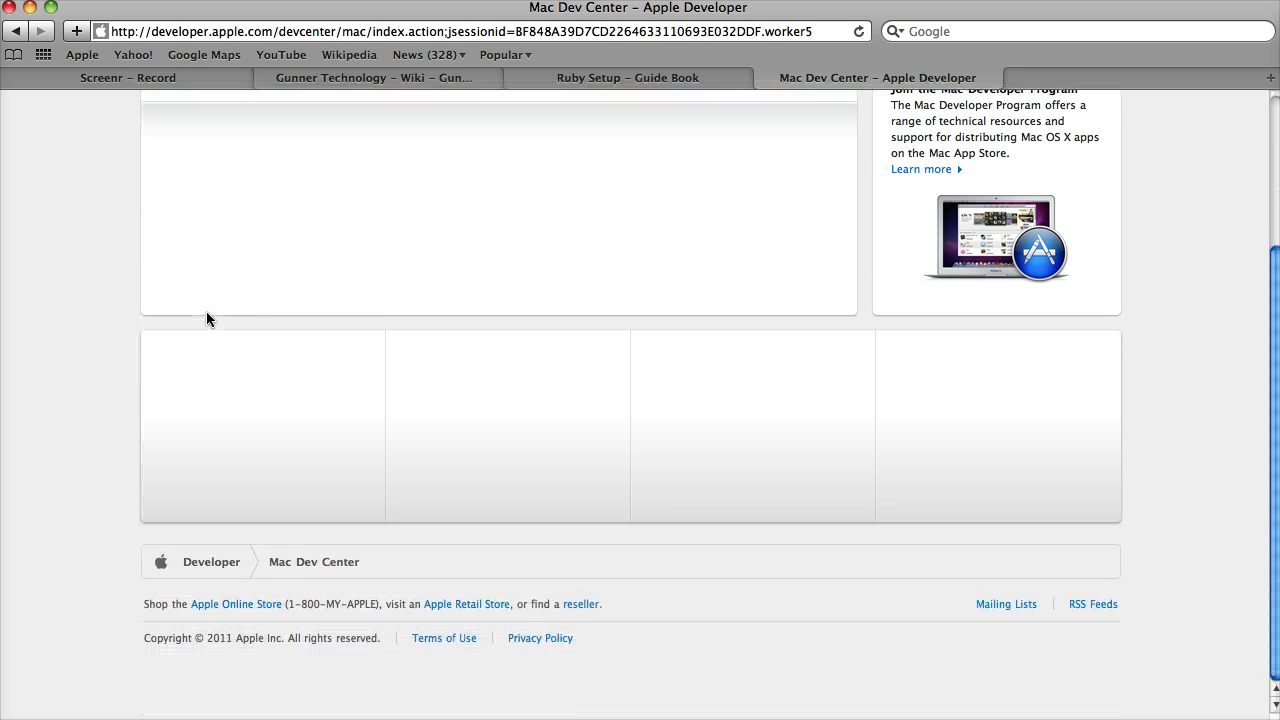
scroll(300, 388, up, 5)
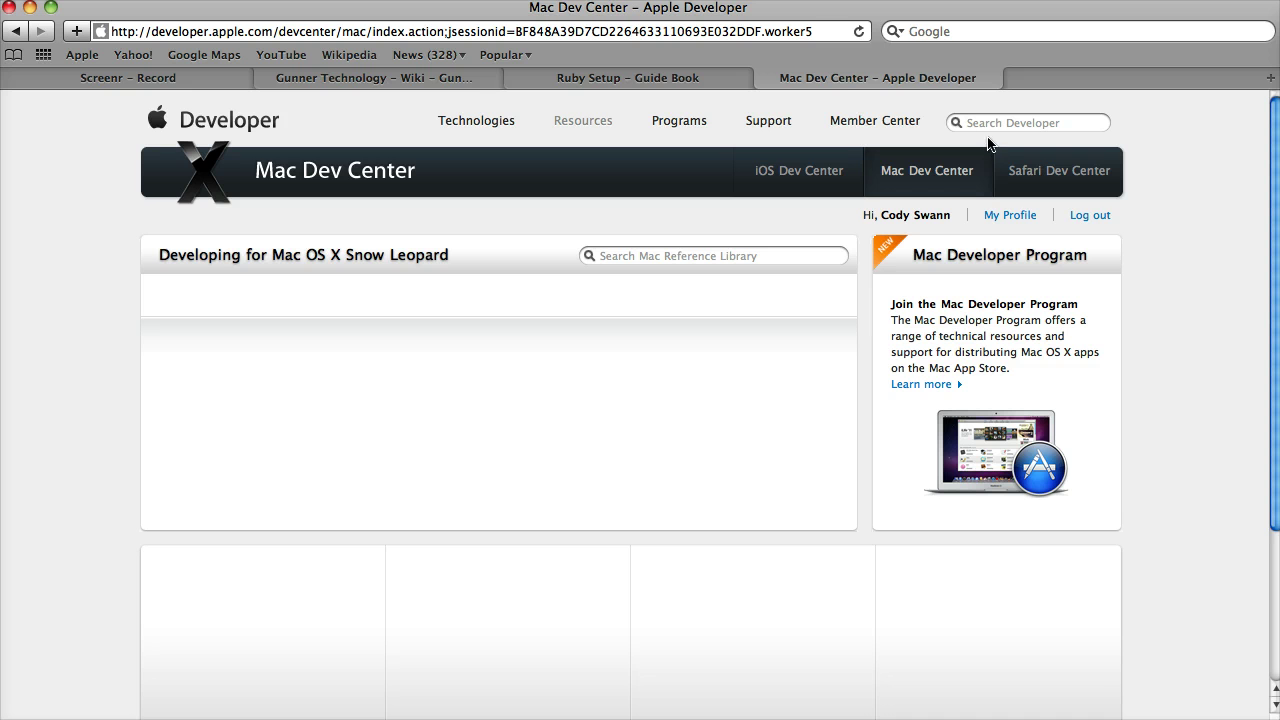
Step: Run a Google search in Safari's search field for 'mac os x developer tools download'
click(912, 32)
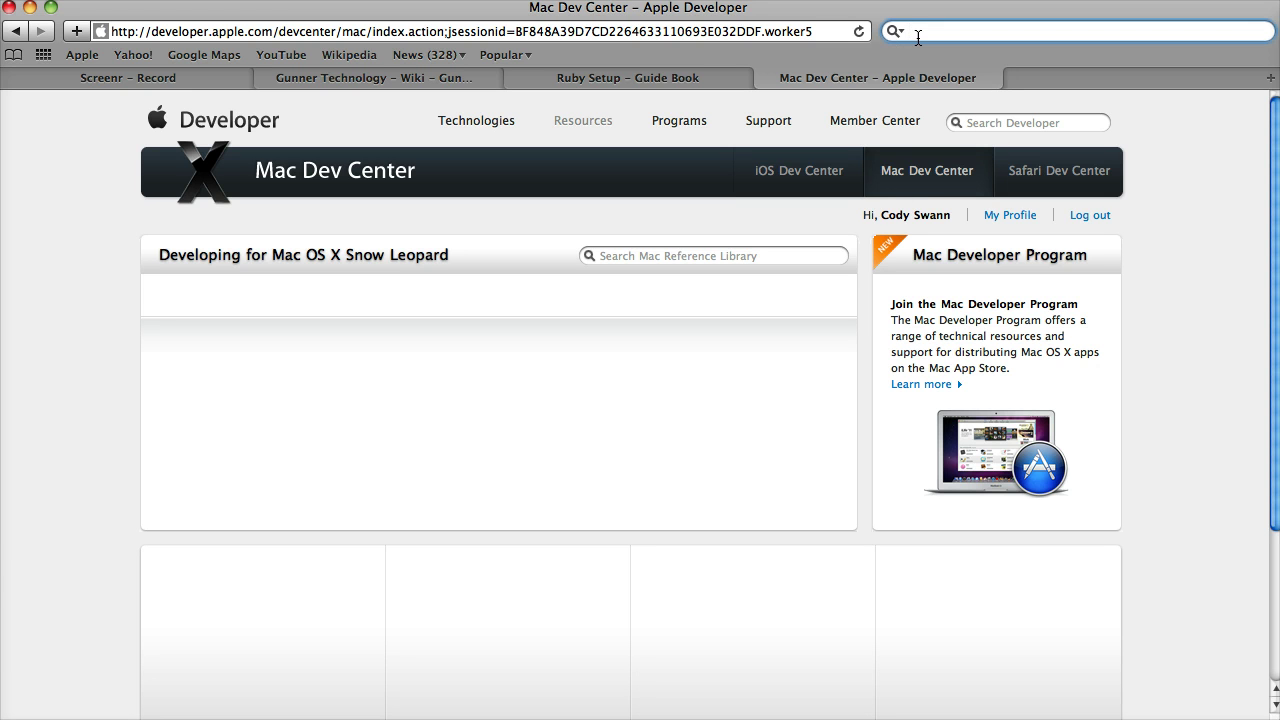
key(super+v)
key(Escape)
key(Escape)
text(mac ow)
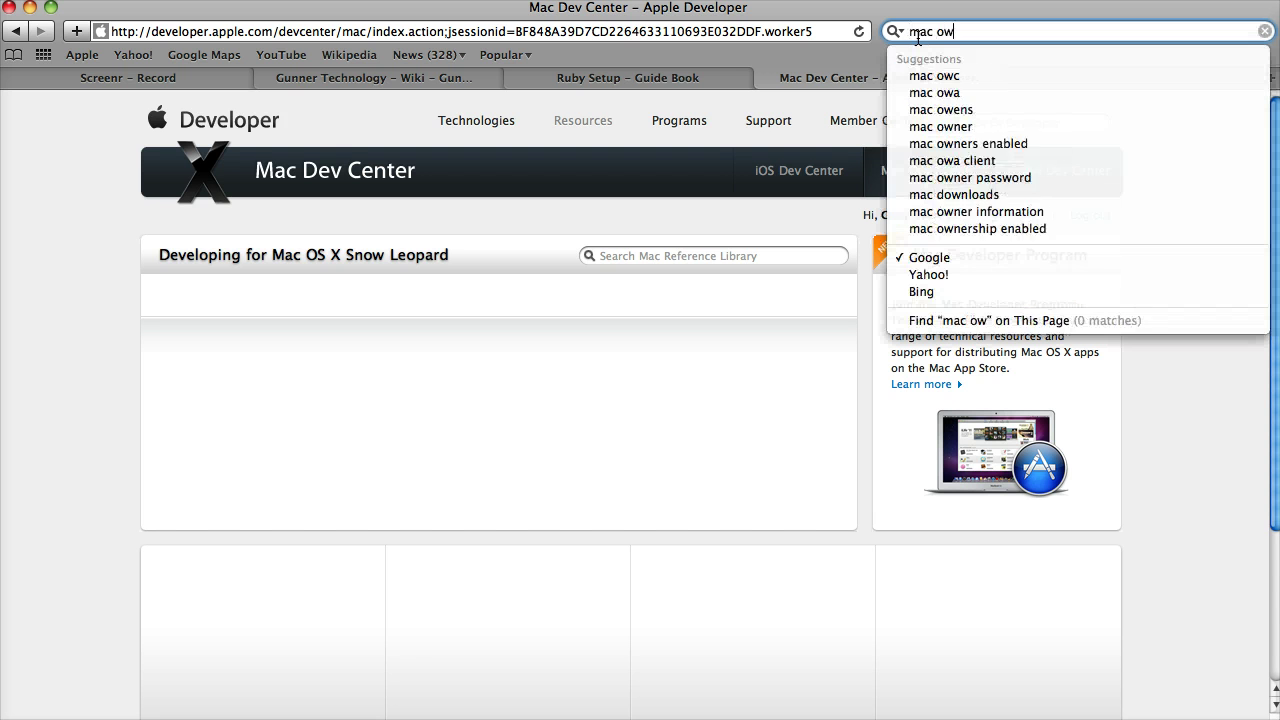
key(BackSpace)
text(sx de)
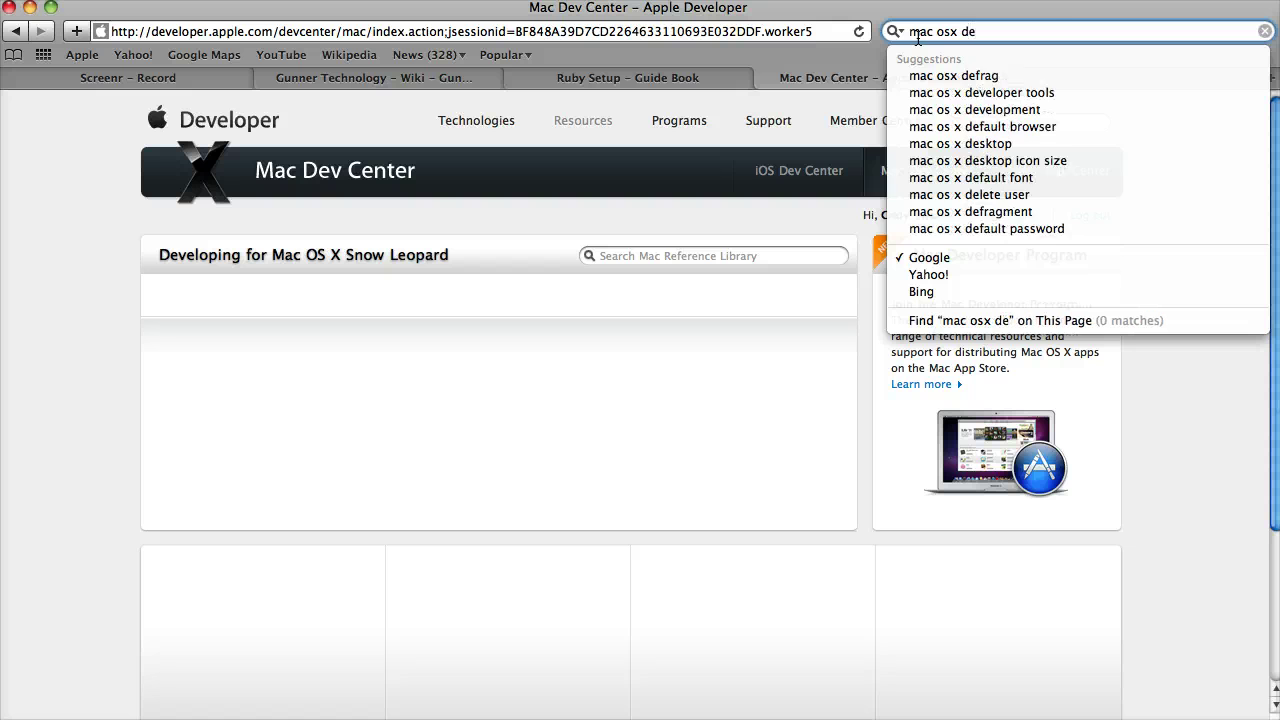
key(Down)
key(Down)
key(Escape)
key(Escape)
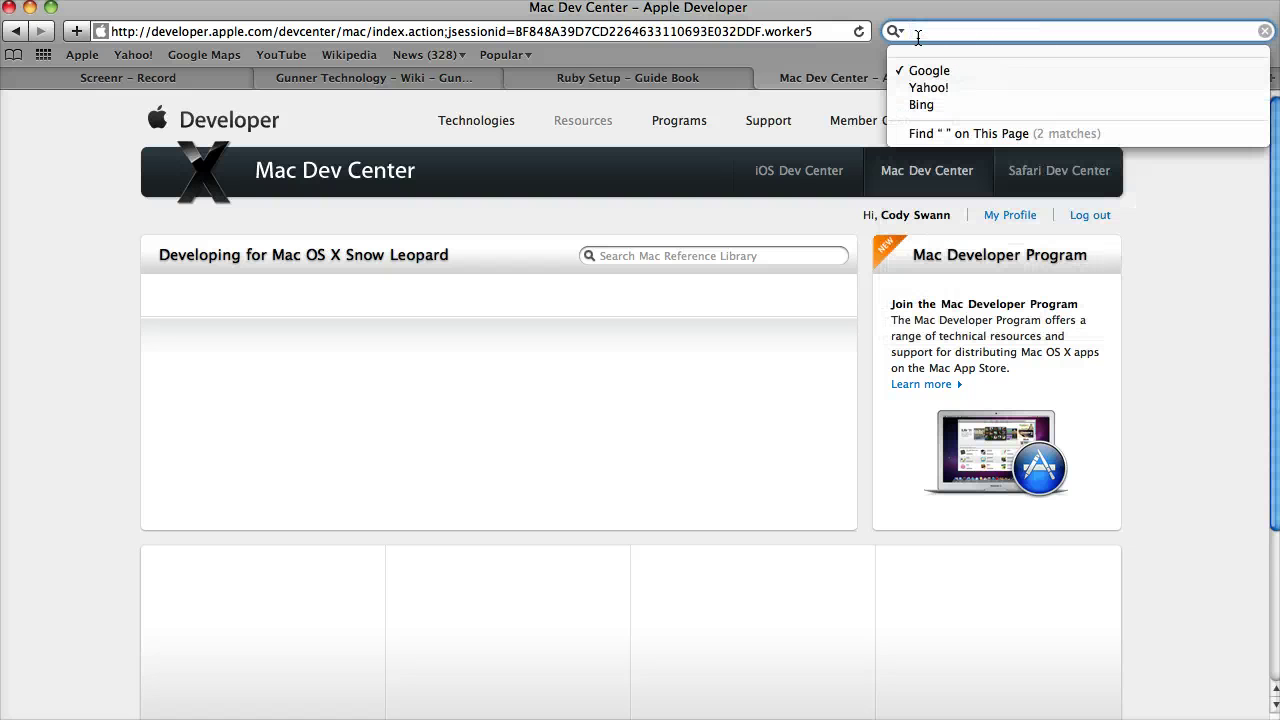
text(mac os x developer tools download)
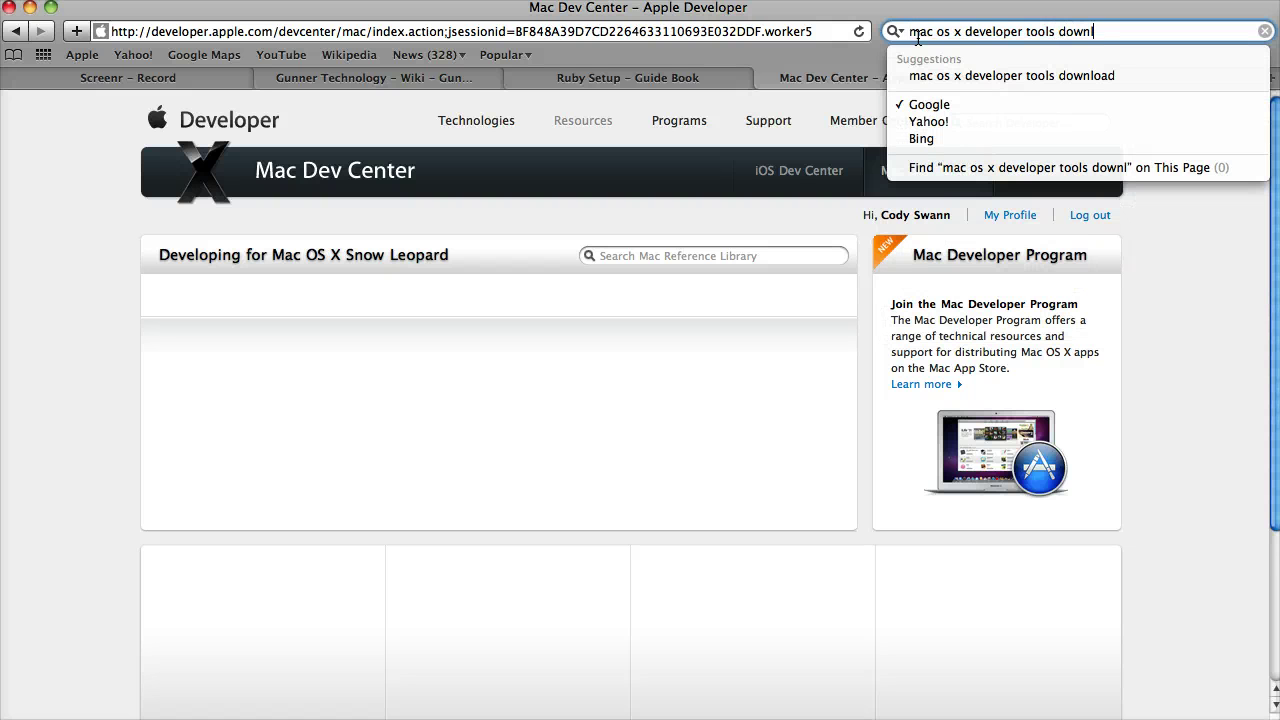
key(Return)
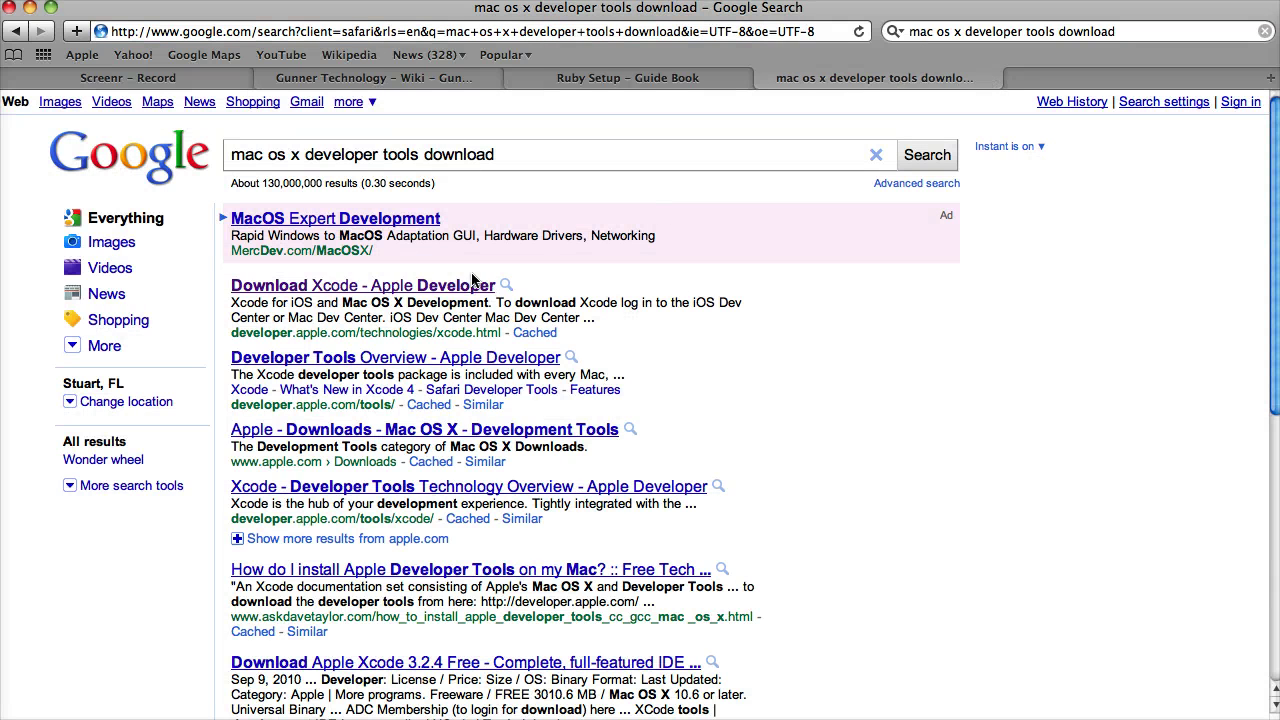
Step: Open the 'Download Xcode - Apple Developer' result, then the Developer Tools overview page
click(456, 287)
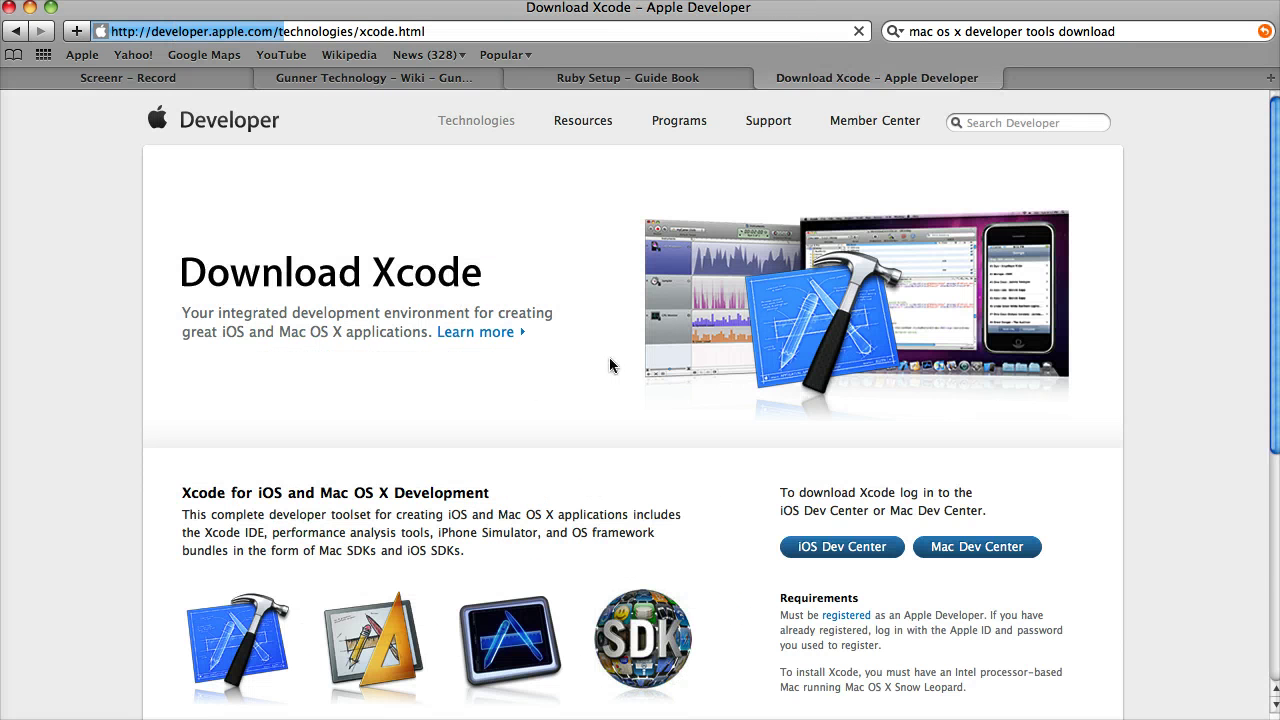
scroll(607, 364, down, 8)
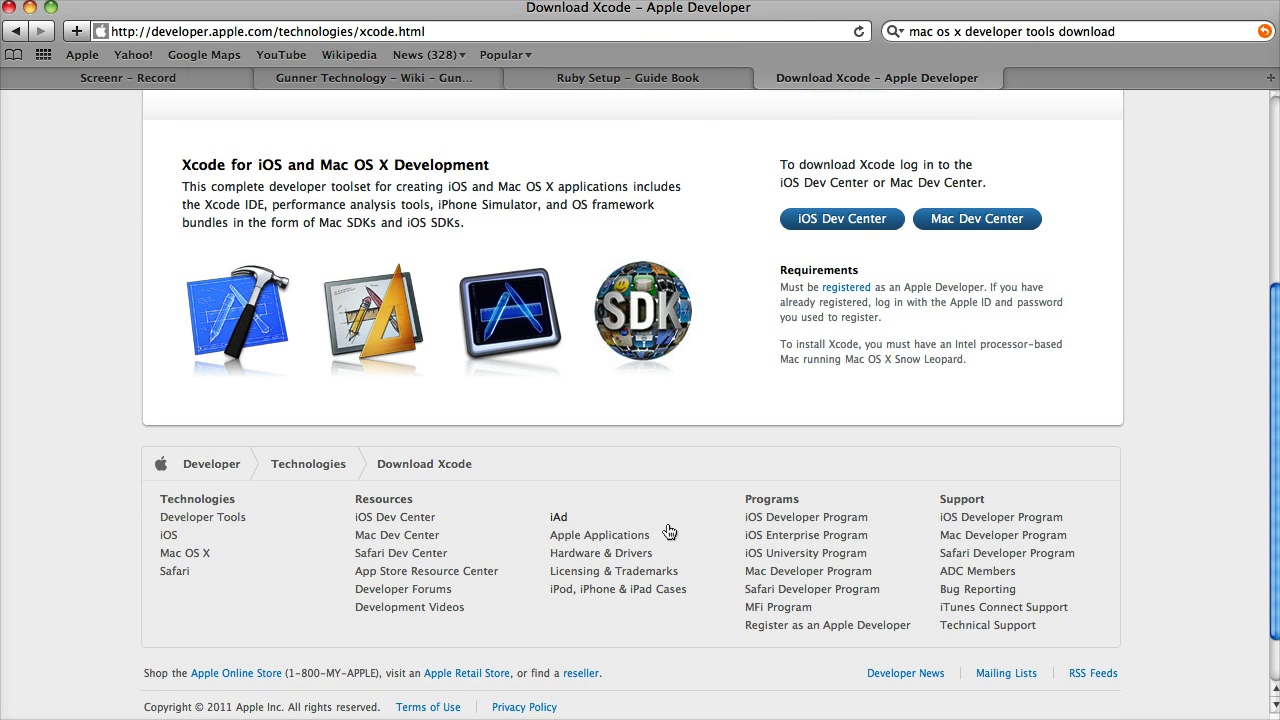
click(200, 518)
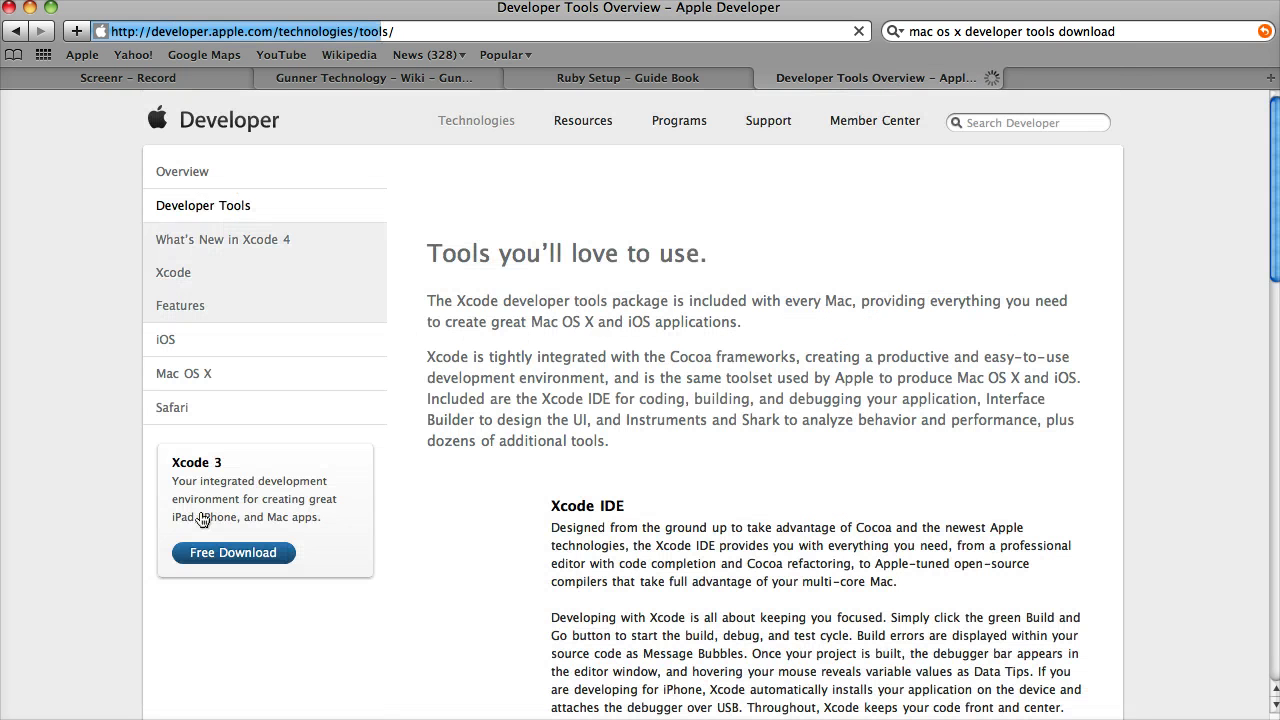
scroll(522, 514, down, 2)
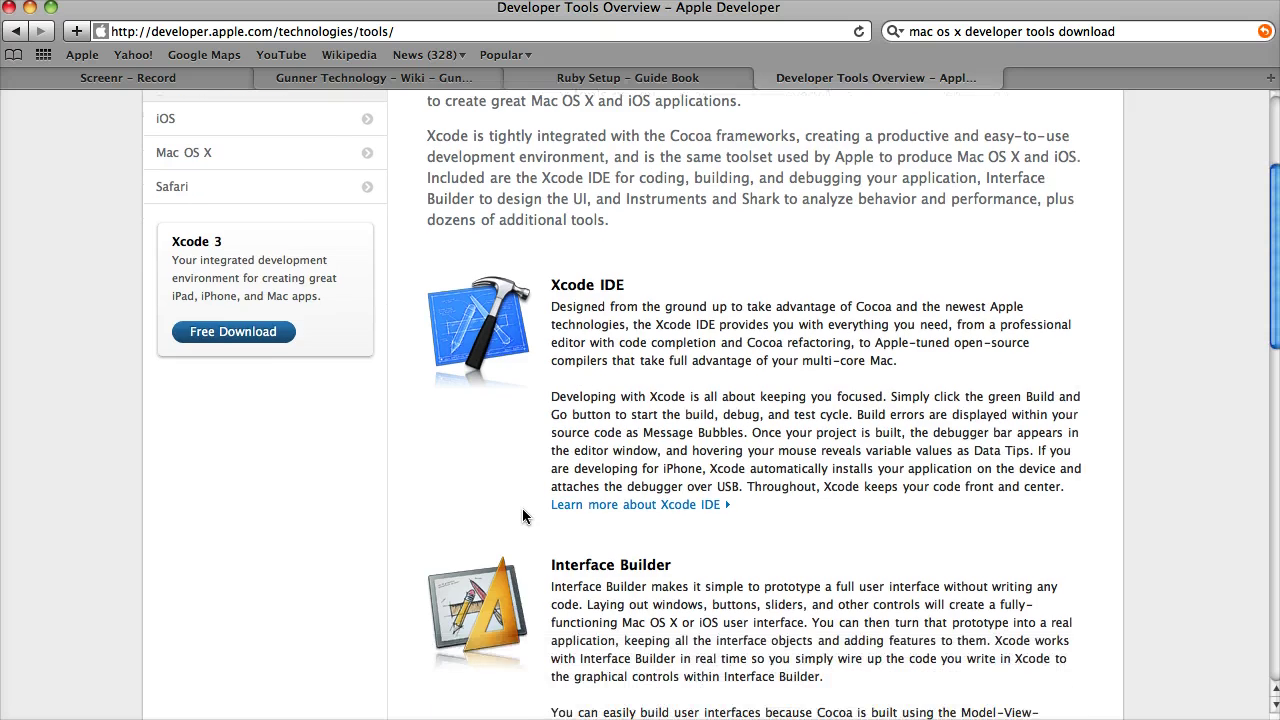
scroll(522, 514, up, 3)
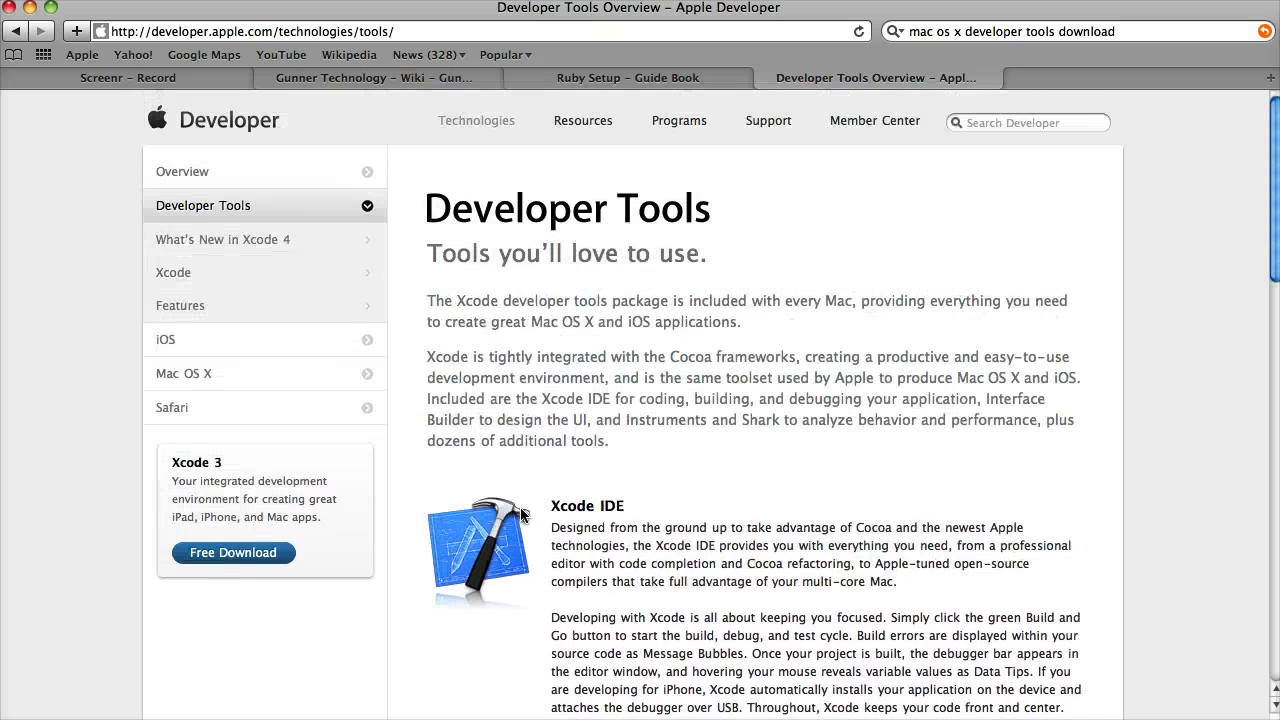
scroll(522, 514, down, 1)
Step: Follow the Xcode 3 Free Download link back to the Download Xcode page
click(263, 546)
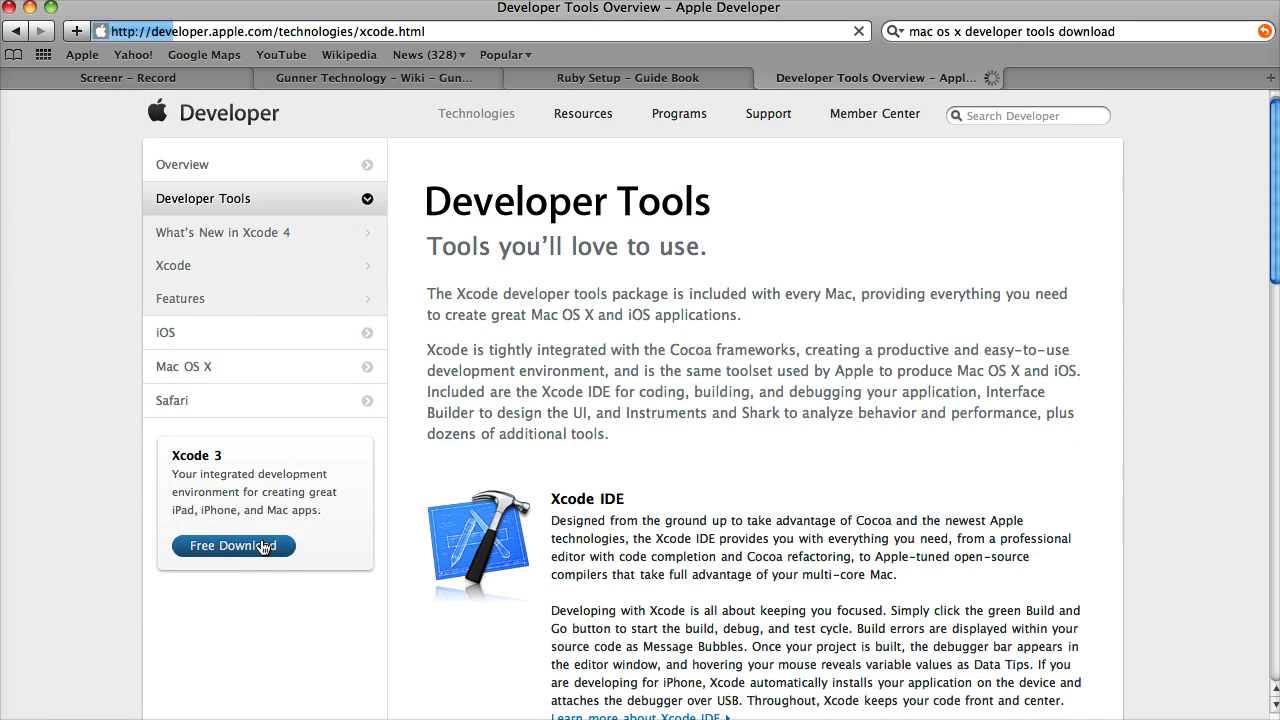
scroll(627, 538, down, 5)
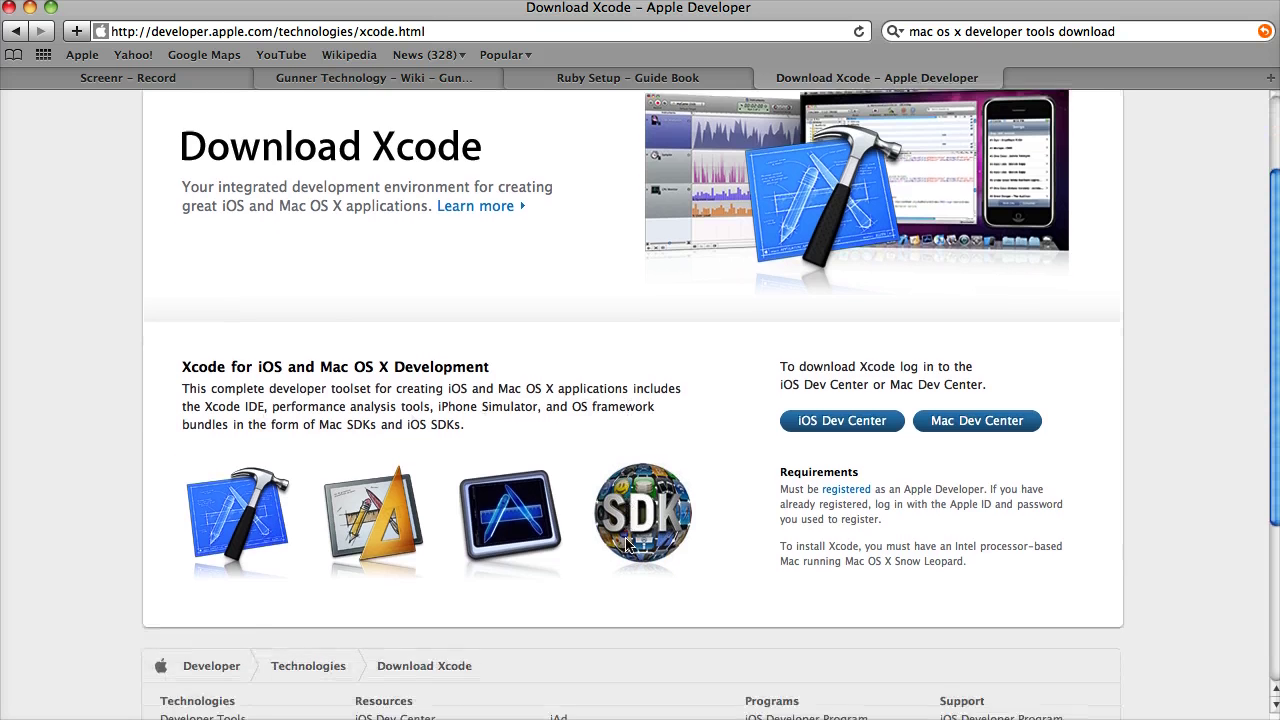
scroll(624, 544, up, 1)
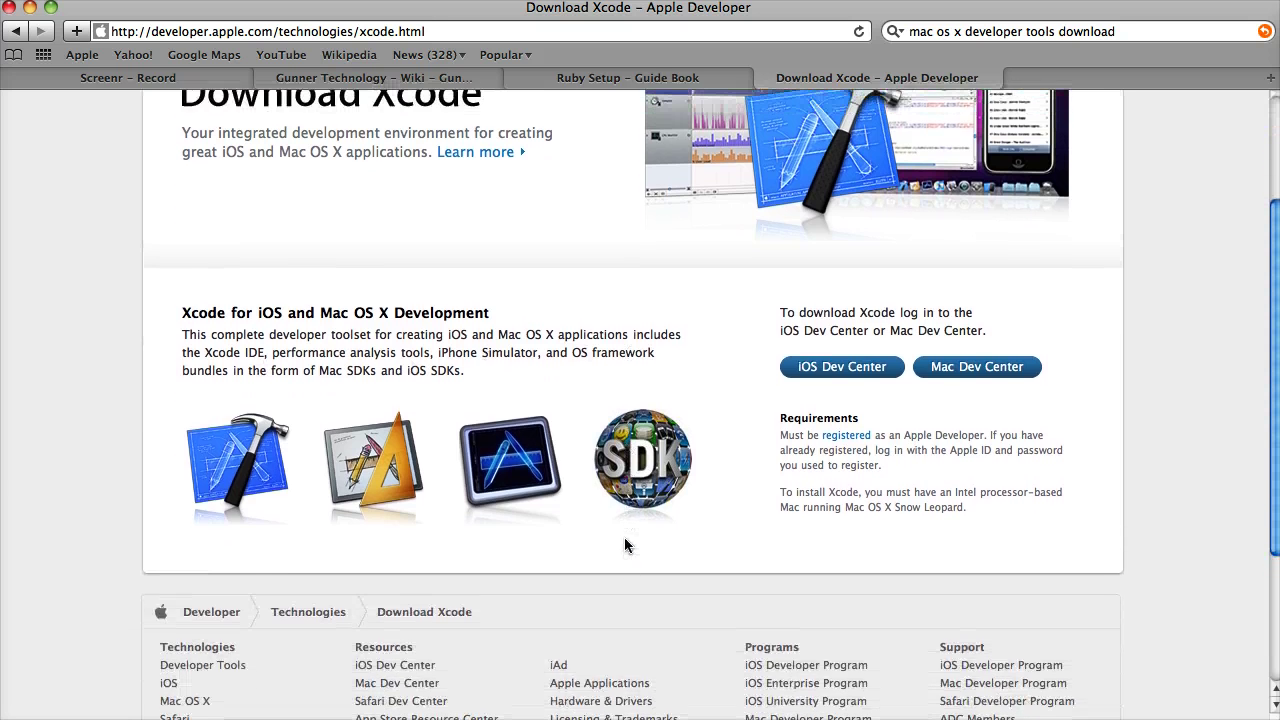
scroll(625, 540, up, 3)
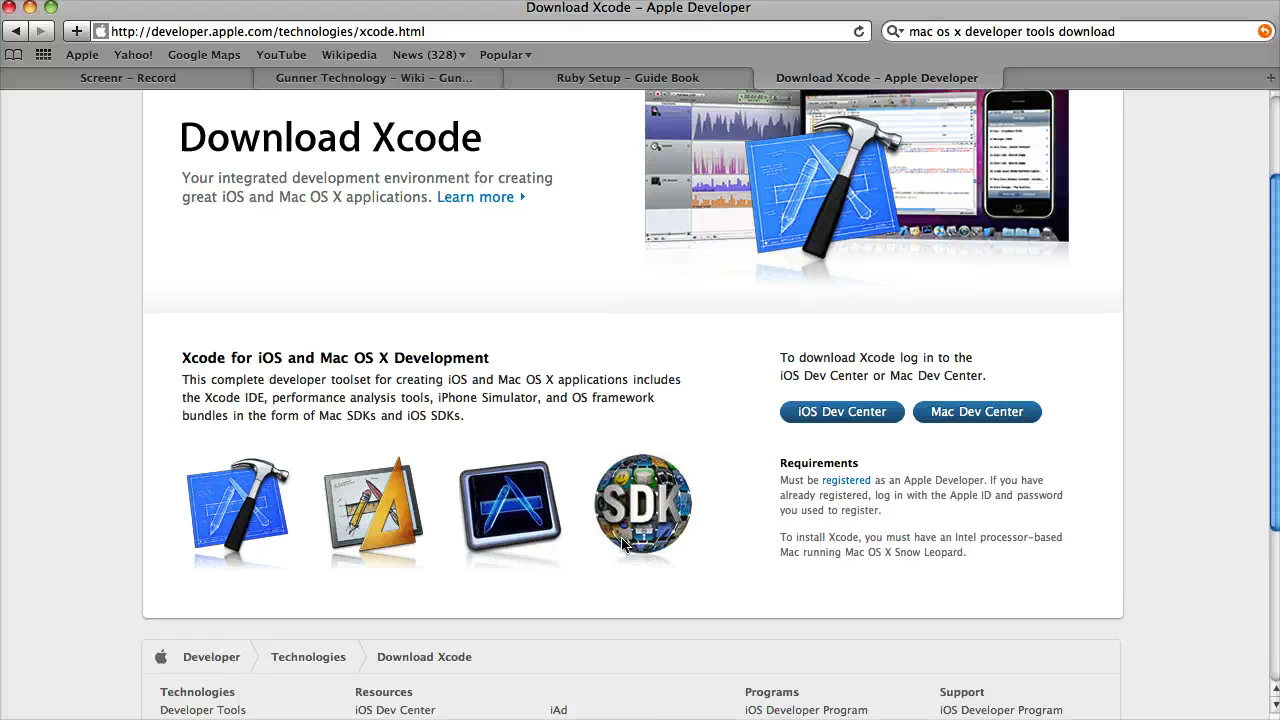
Step: From the Mac Dev Center, download the 3.52 GB Xcode 3.2.5 and iOS SDK 4.2 disk image
click(978, 413)
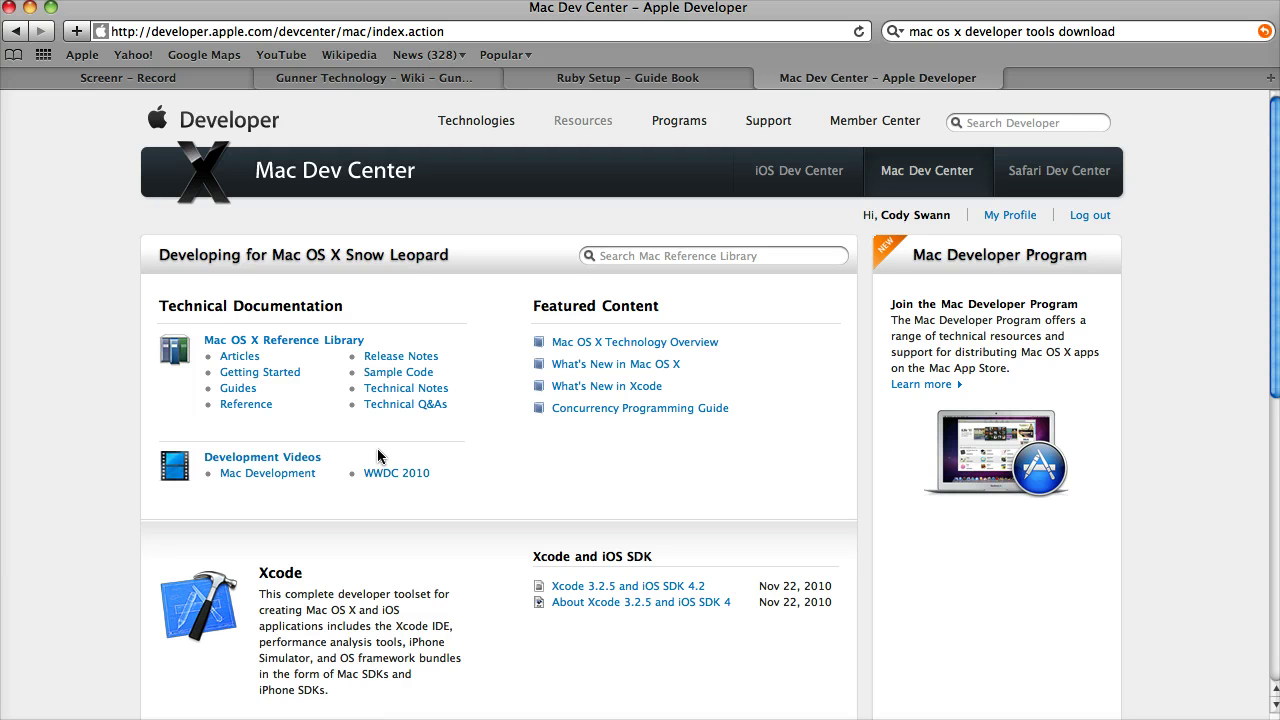
scroll(377, 448, down, 3)
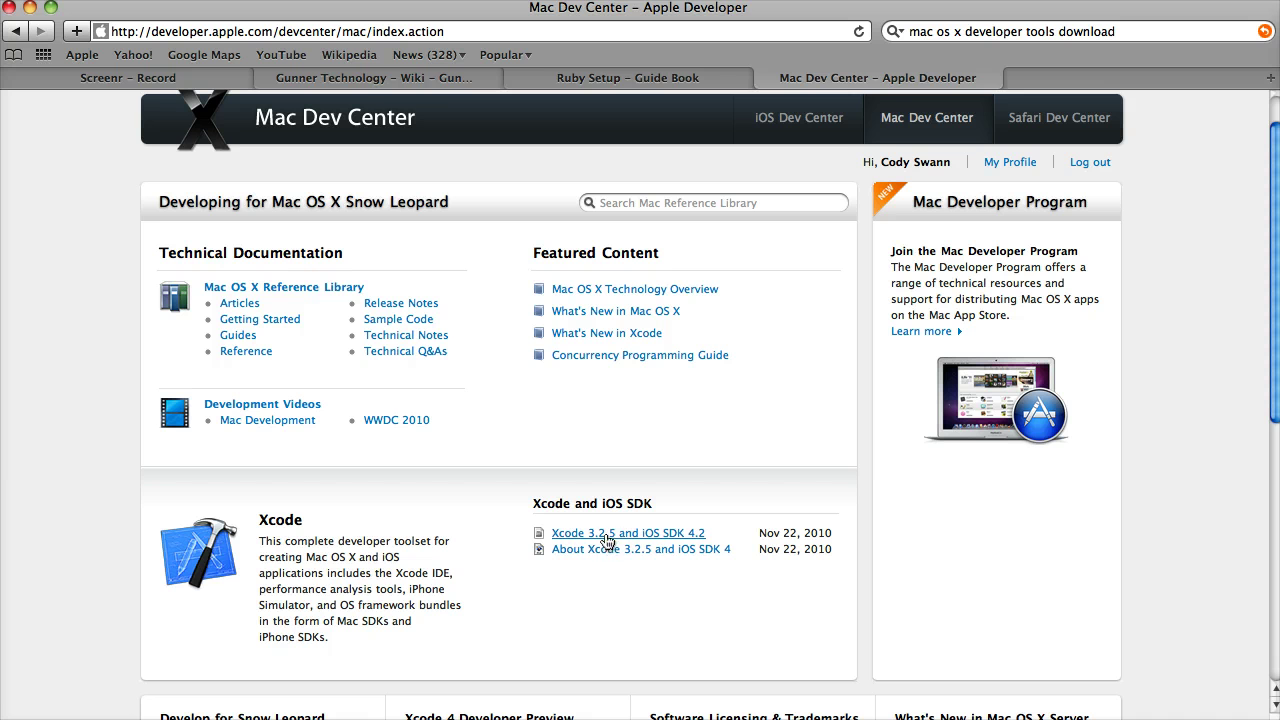
scroll(588, 543, up, 1)
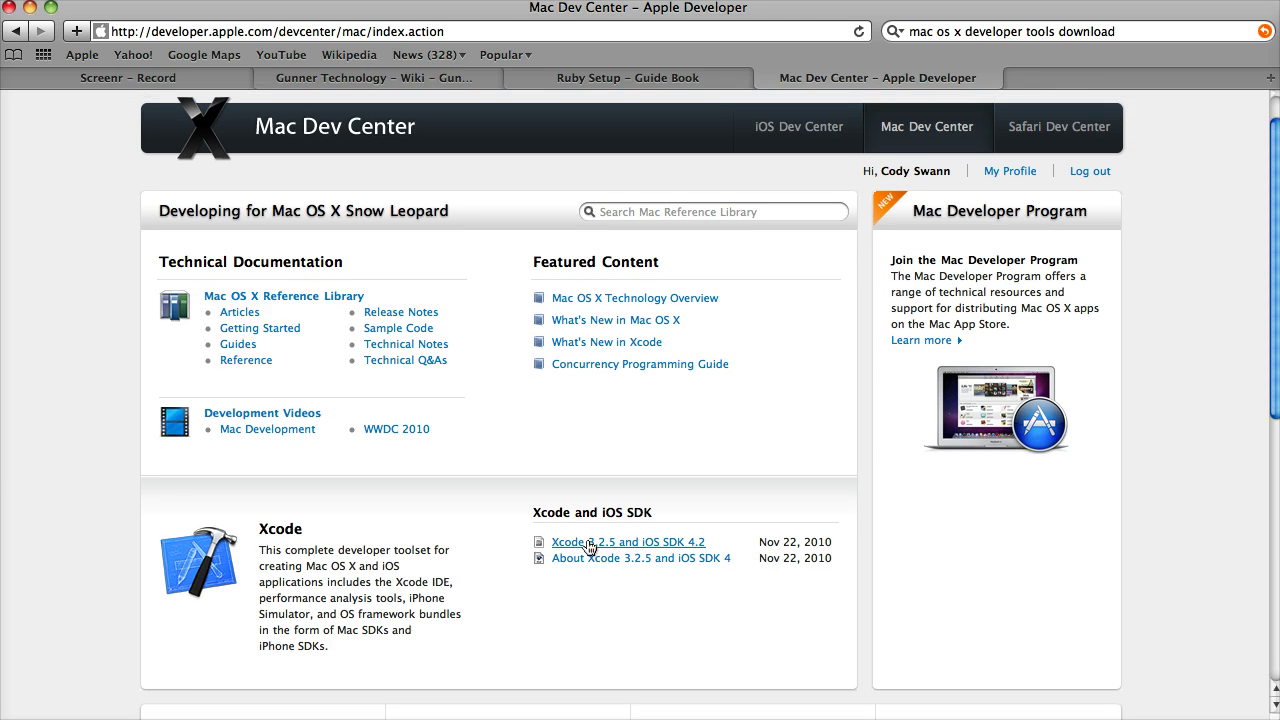
click(588, 543)
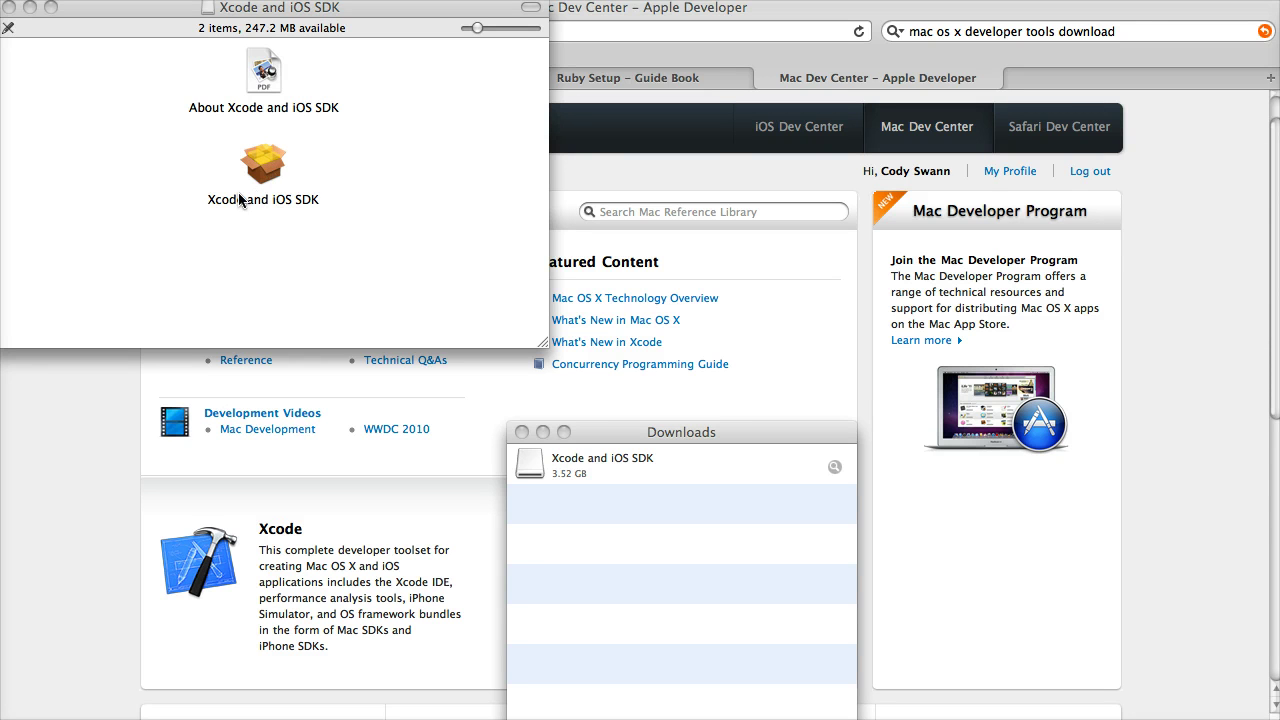
Step: Launch the Xcode and iOS SDK installer package and agree to both the Xcode and iOS SDK licences
click(272, 182)
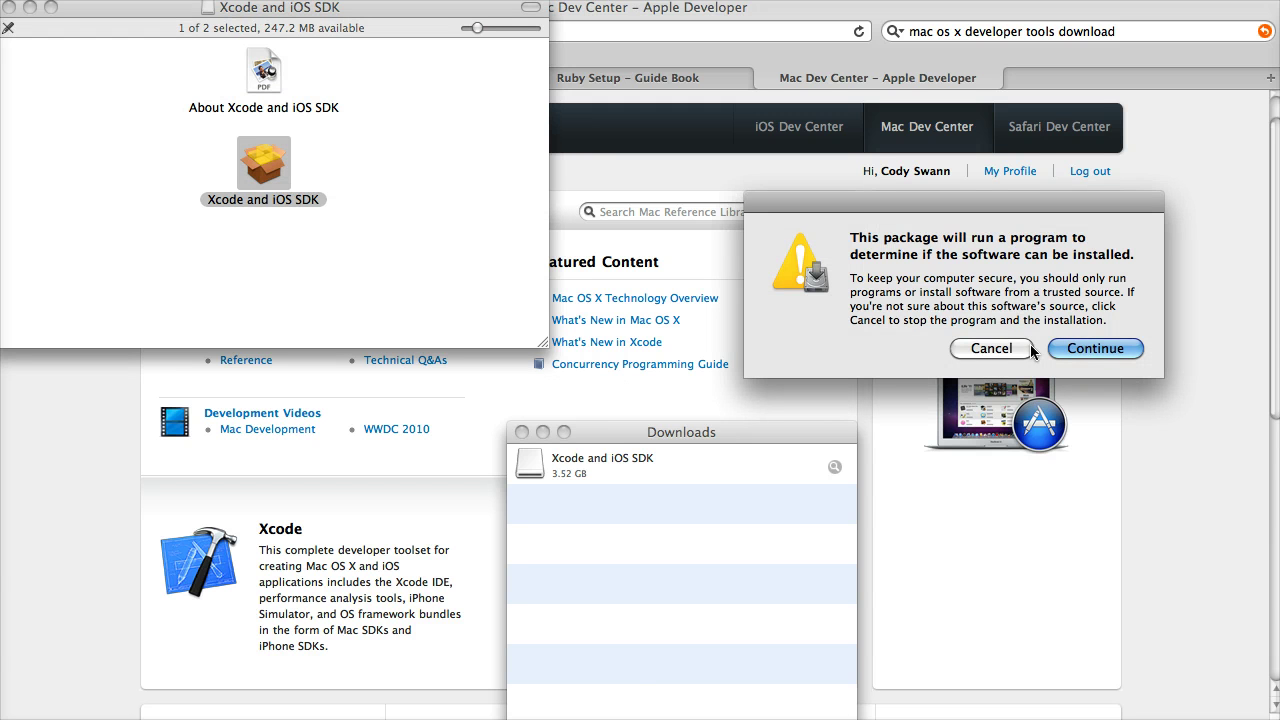
click(1092, 350)
click(1201, 633)
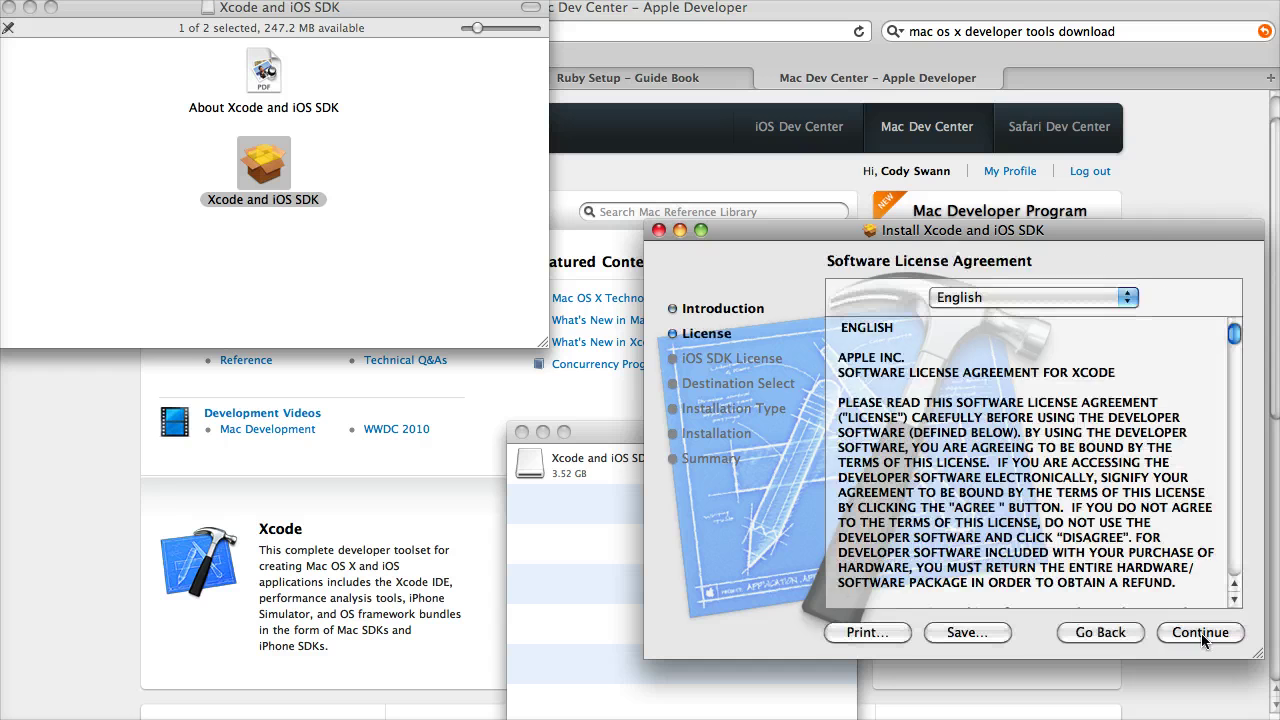
click(1201, 633)
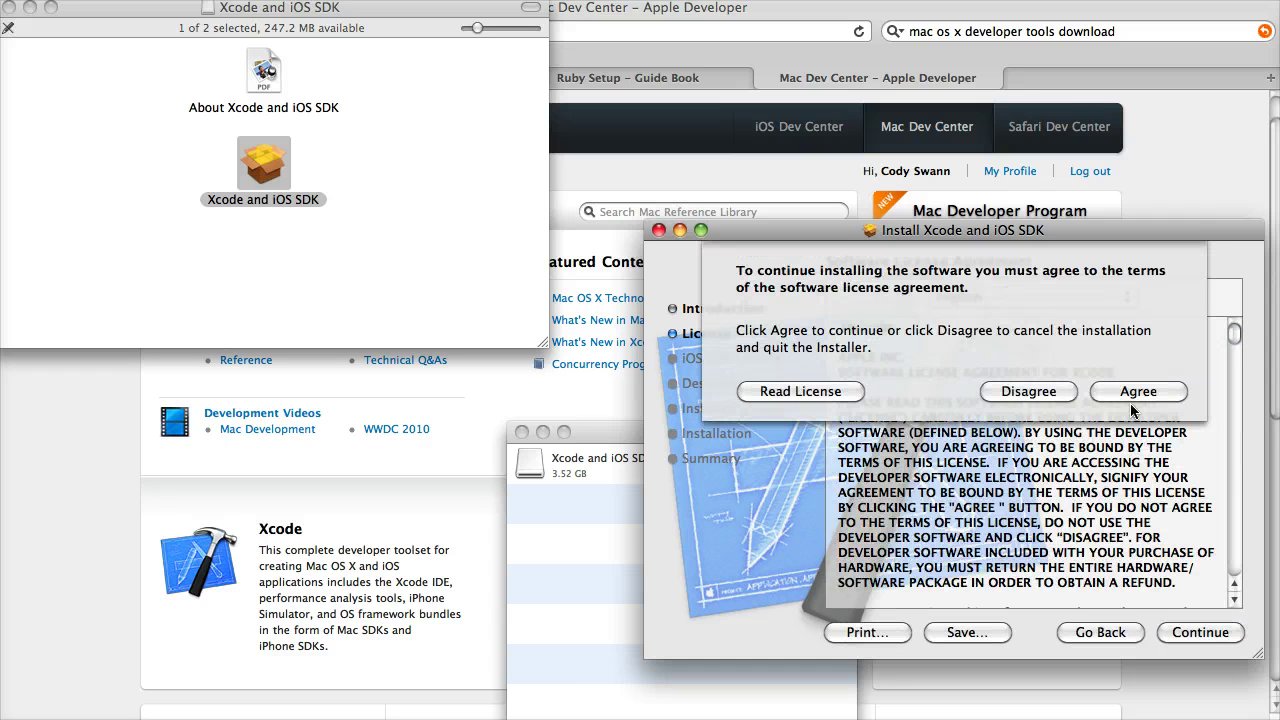
key(Return)
click(1180, 634)
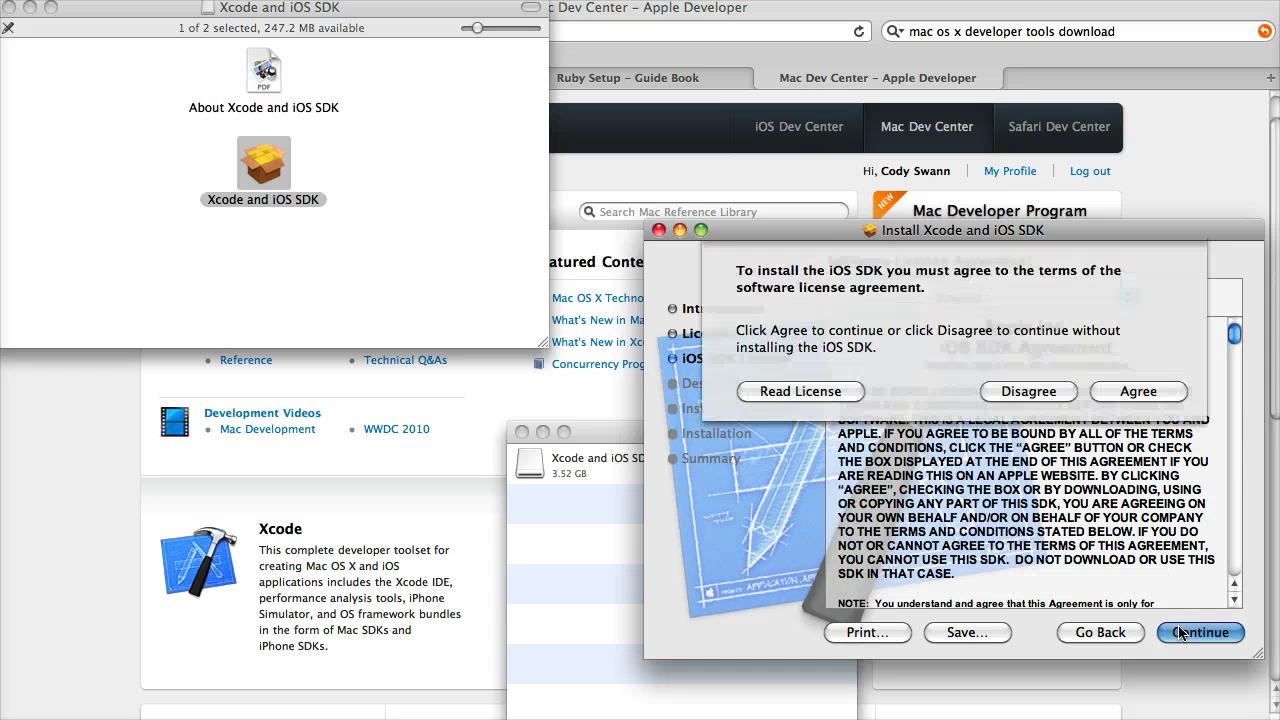
click(1151, 394)
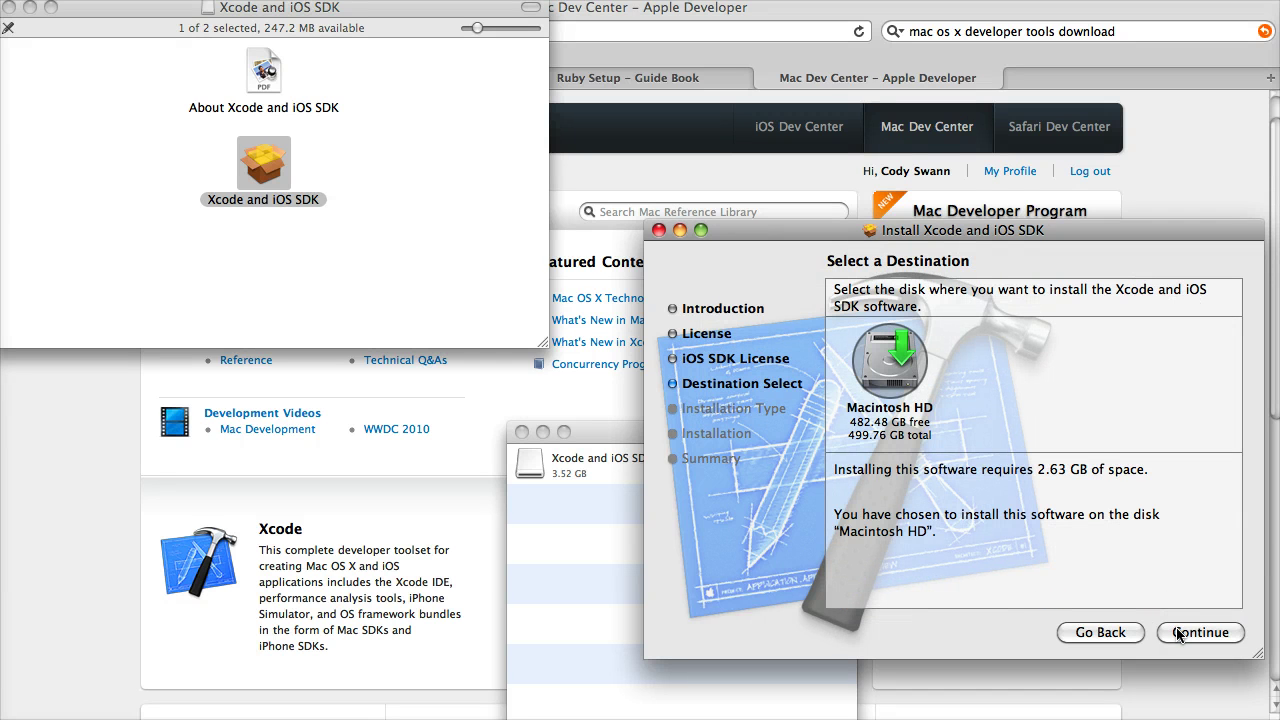
Step: Install to Macintosh HD with the Mac OS X 10.4 SDK added, a 9.71 GB install
click(1177, 631)
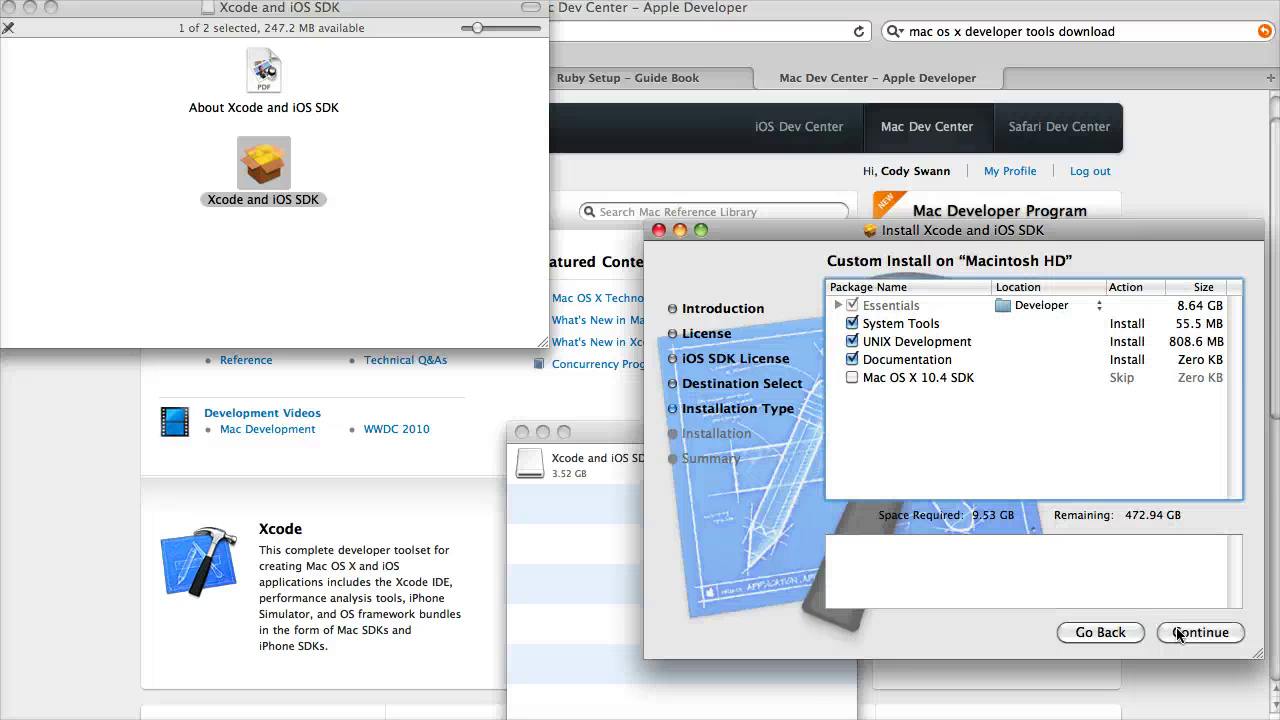
click(854, 378)
click(854, 378)
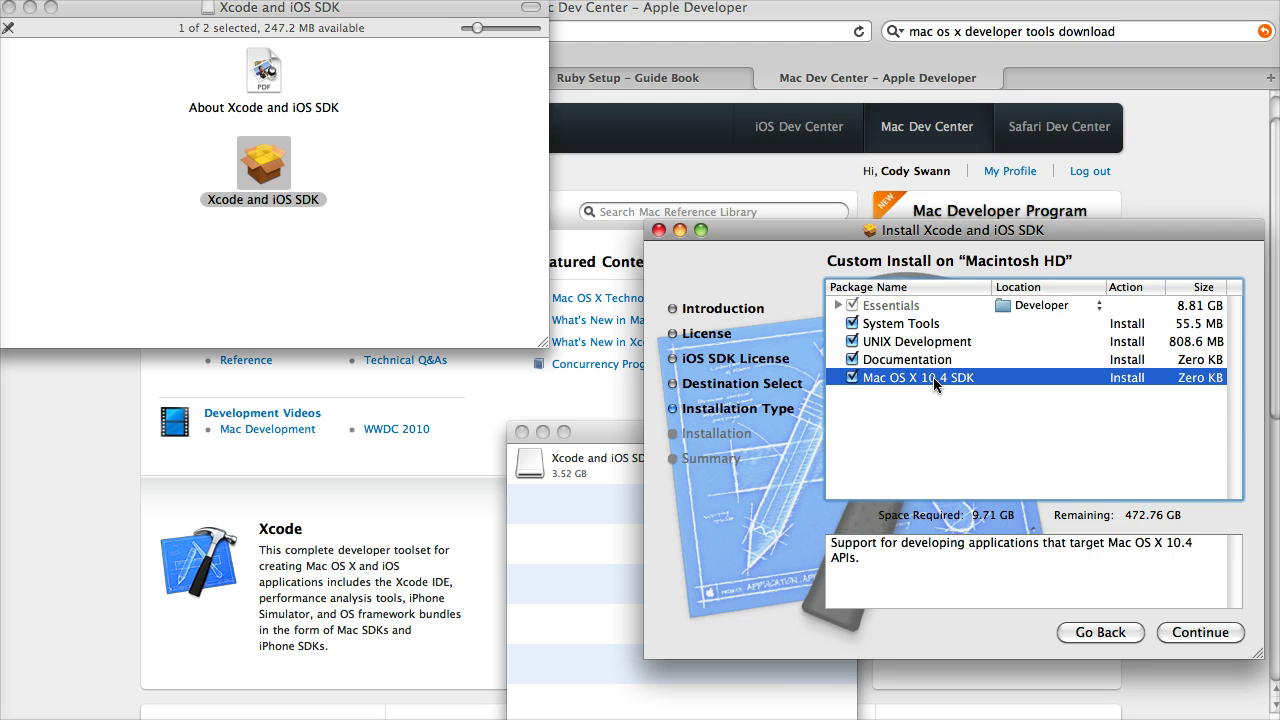
click(1199, 634)
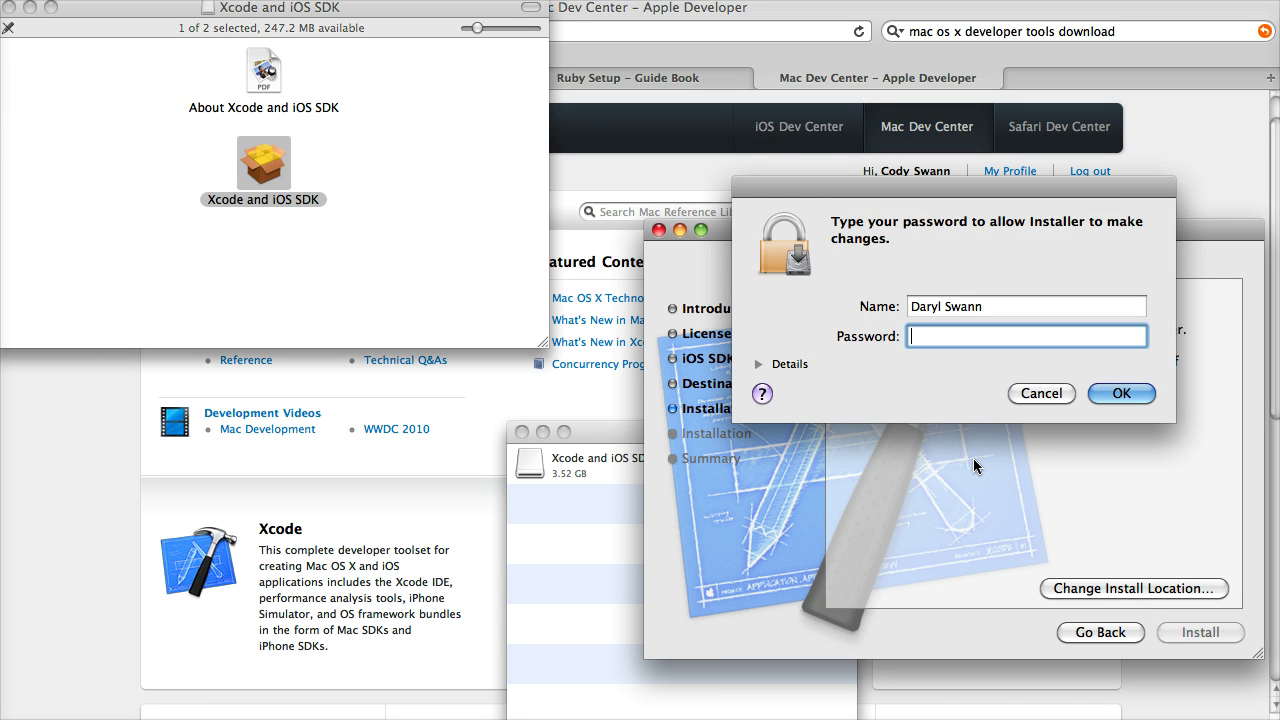
Step: Enter the administrator password to authorize installing Xcode and the iOS SDK
text(•••••••••••)
key(Return)
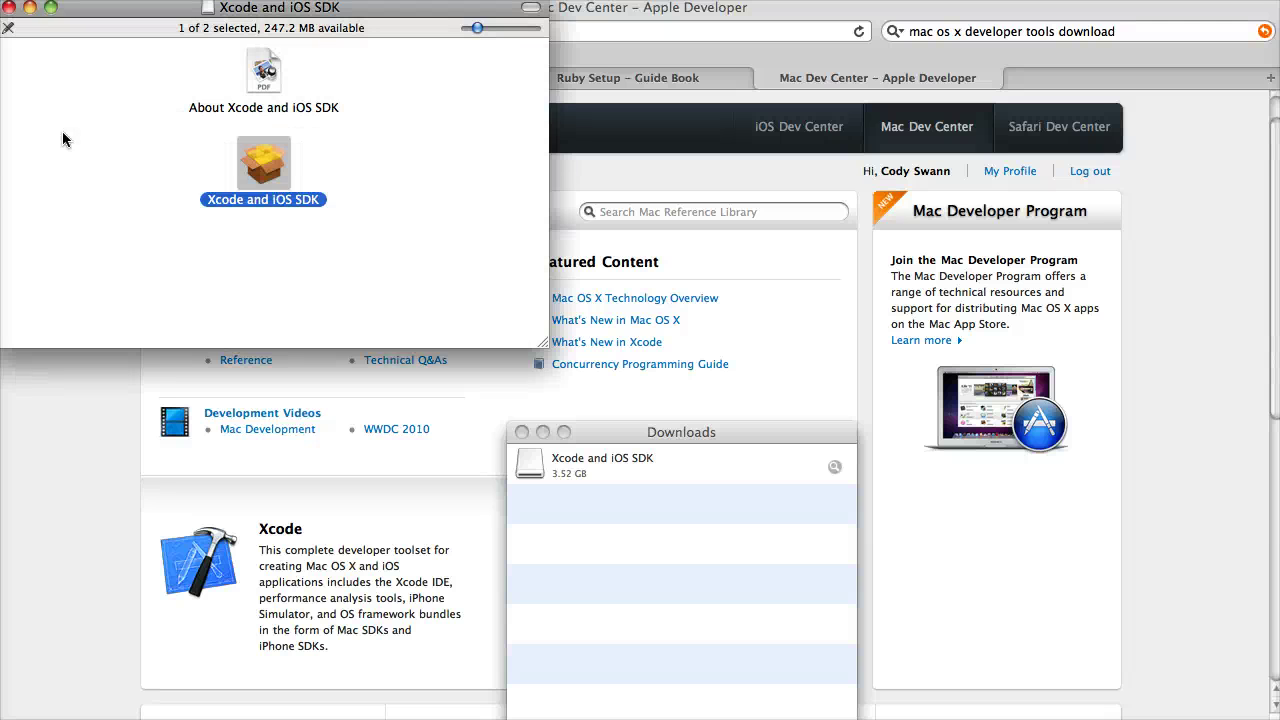
Step: Close and eject the Xcode and iOS SDK disk image, then return to Safari
click(8, 7)
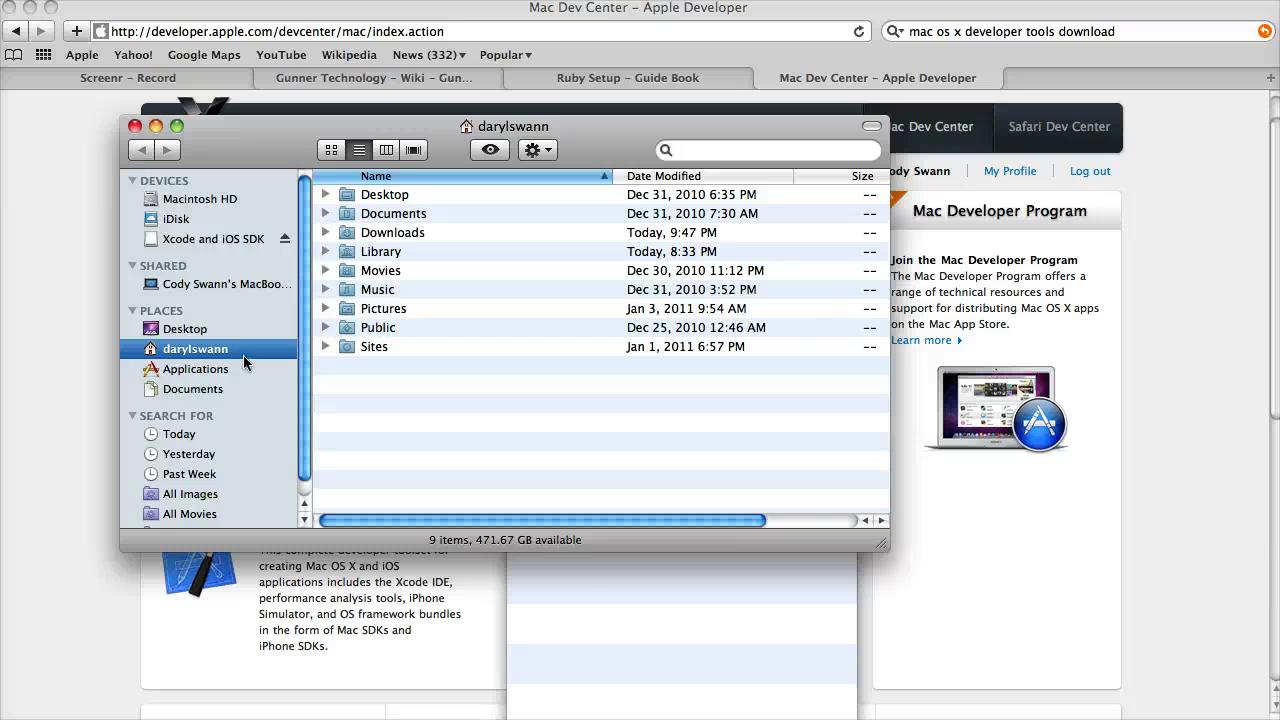
click(285, 240)
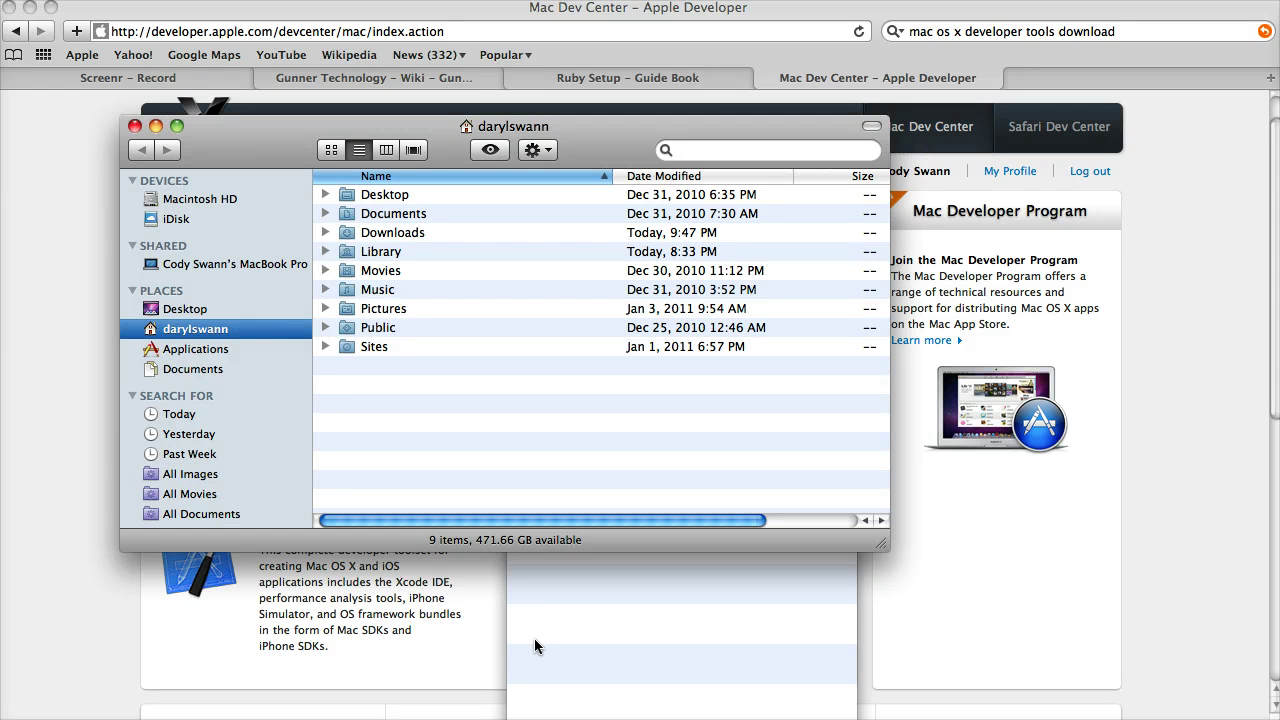
click(88, 660)
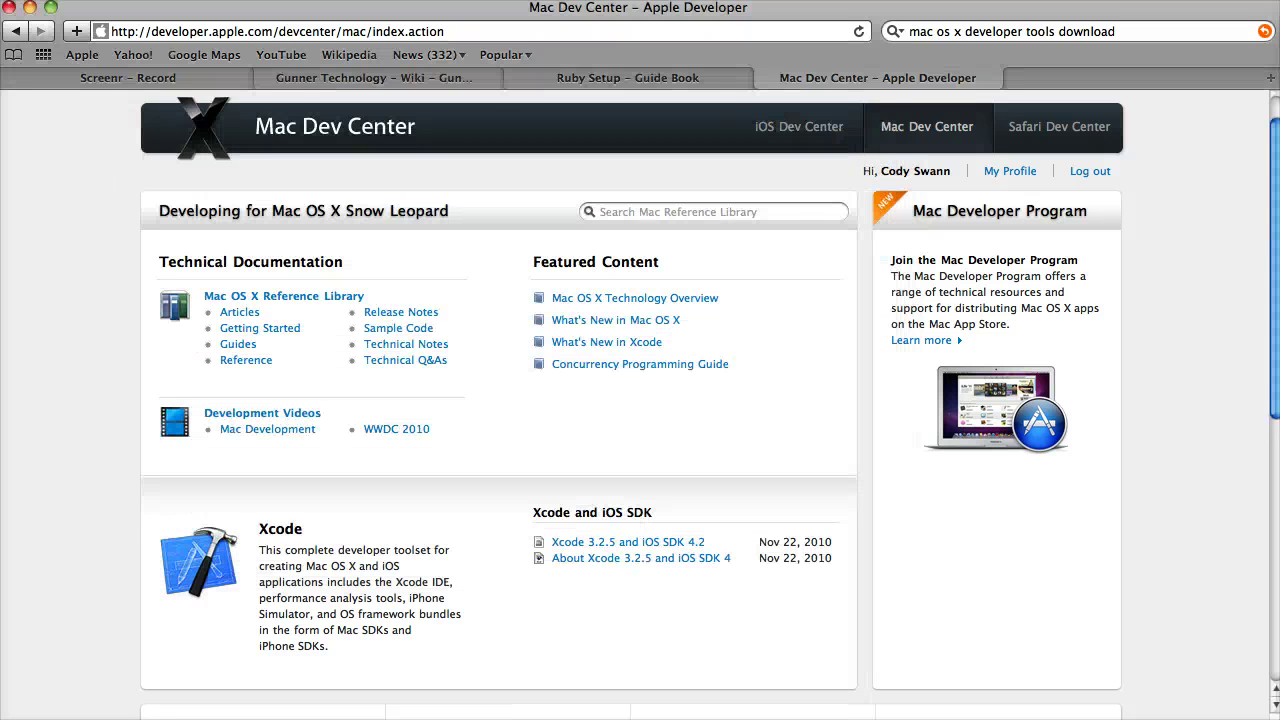